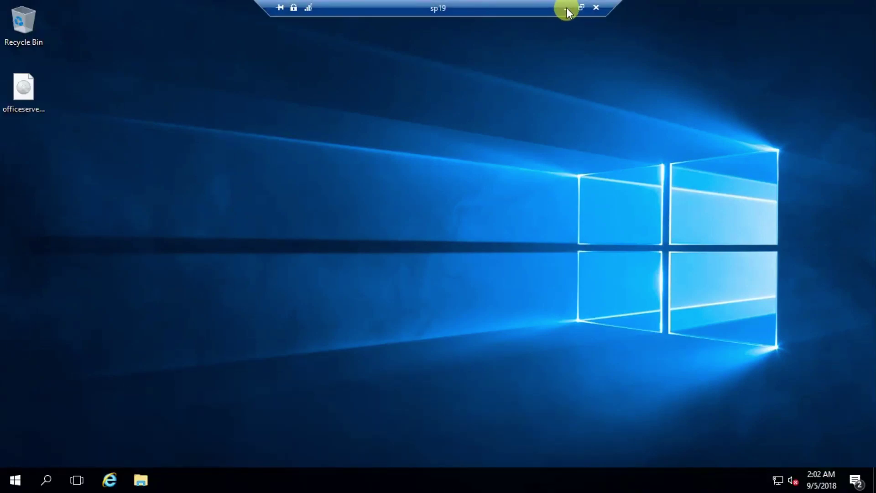
Step: Run the SharePoint 2019 Products Configuration Wizard as administrator on the sp19 server
{"action": "left_click", "coordinate": [352, 477]}
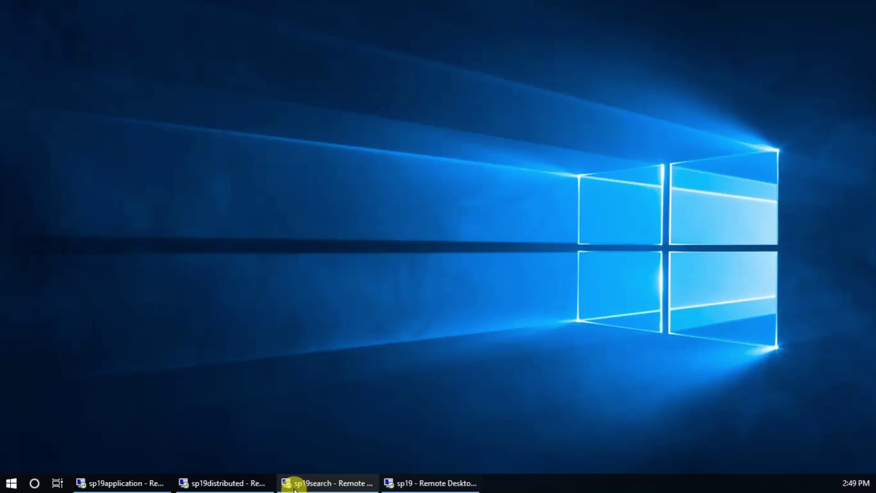
{"action": "left_click", "coordinate": [418, 485]}
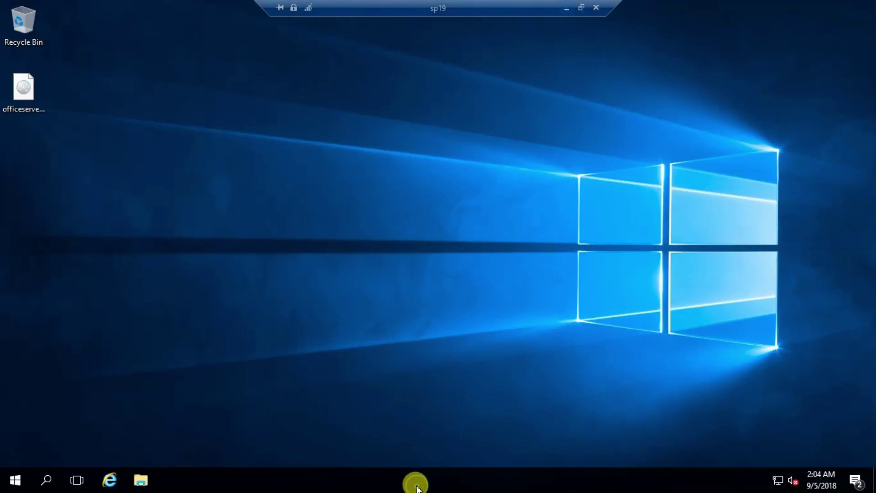
{"action": "left_click", "coordinate": [13, 481]}
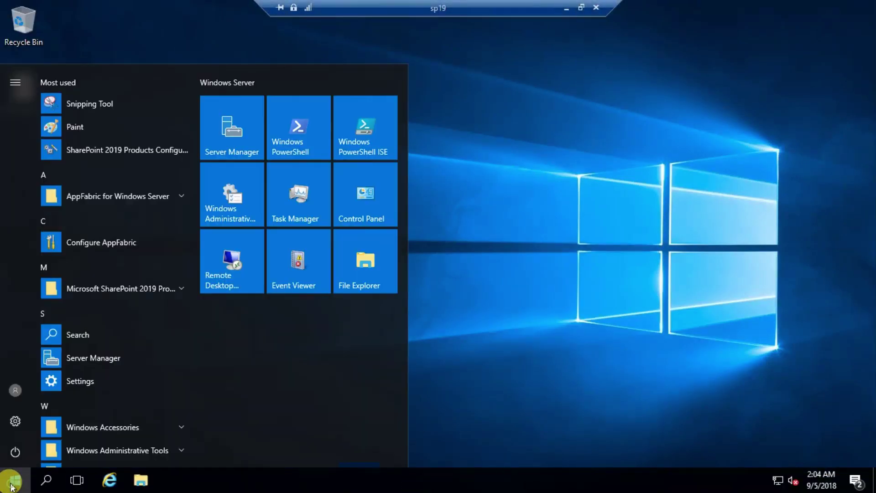
{"action": "left_click", "coordinate": [144, 294]}
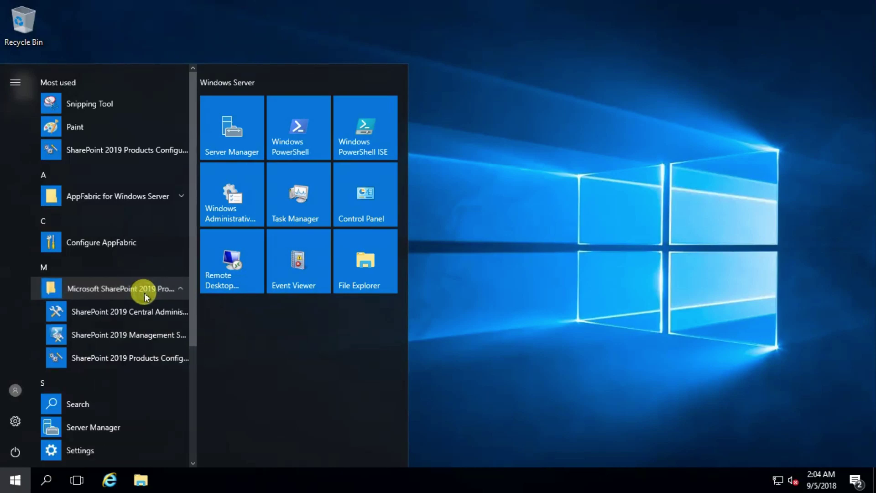
{"action": "right_click", "coordinate": [134, 355]}
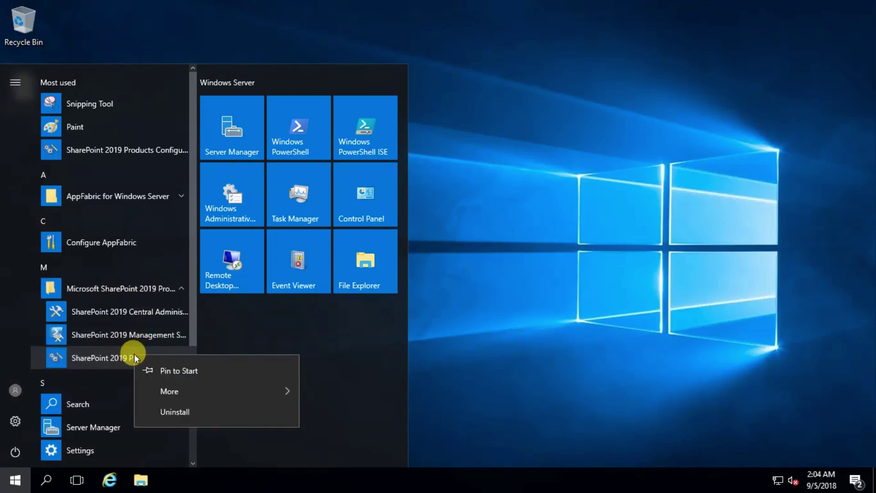
{"action": "left_click", "coordinate": [172, 391]}
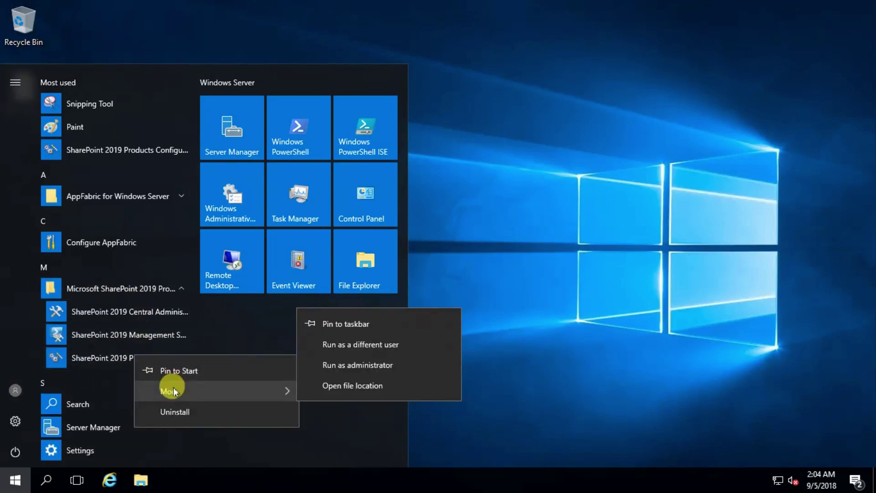
{"action": "left_click", "coordinate": [372, 364]}
{"action": "left_click", "coordinate": [367, 328]}
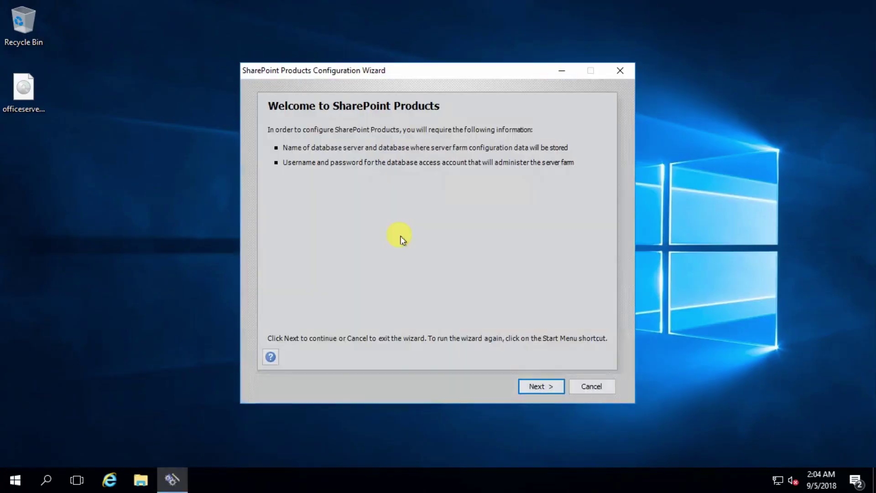
Step: Pass the welcome page, accept restarting services, and choose Create a new server farm
{"action": "left_click", "coordinate": [532, 386]}
{"action": "left_click", "coordinate": [475, 317]}
{"action": "left_click", "coordinate": [302, 169]}
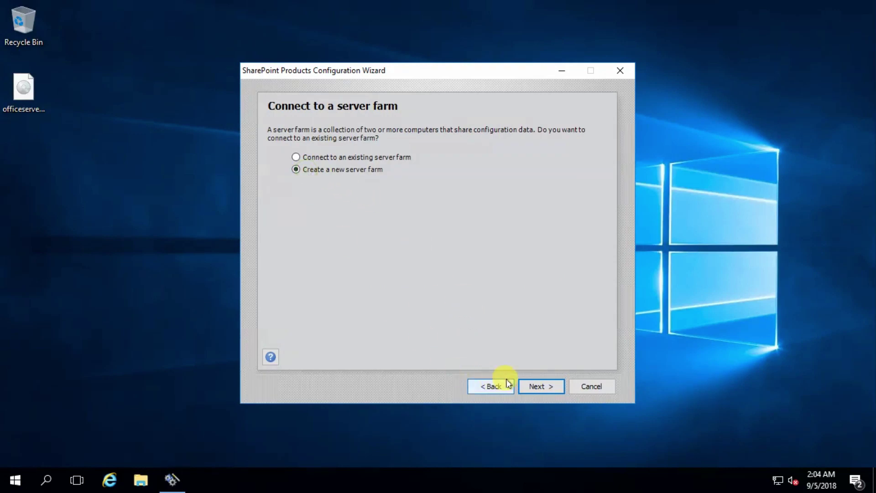
{"action": "left_click", "coordinate": [533, 384]}
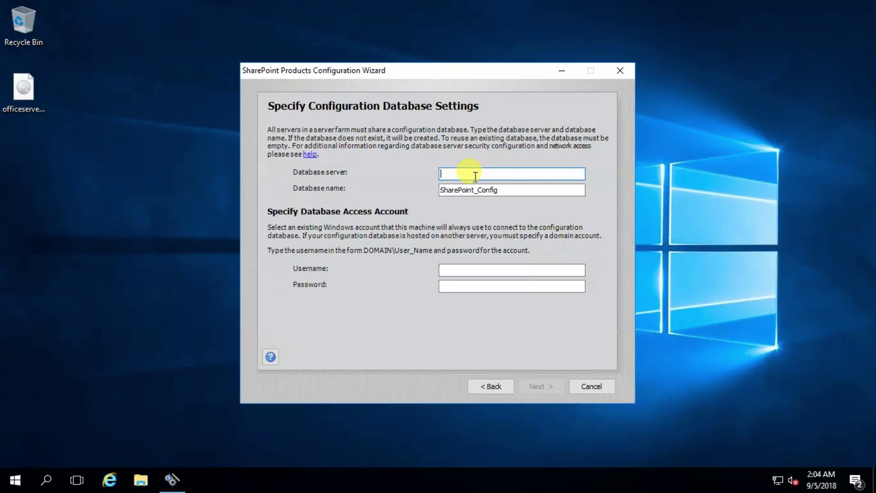
Step: Set database server DB, database SharePoint_Config-MultiServer, and the access account's username and password
{"action": "type", "text": "DB"}
{"action": "left_click", "coordinate": [504, 190]}
{"action": "type", "text": "-MultiSer"}
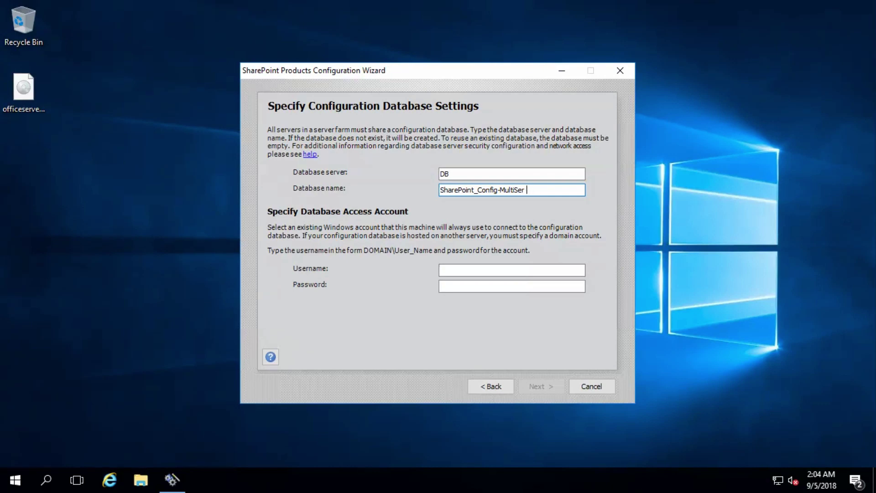
{"action": "type", "text": "ver"}
{"action": "left_click", "coordinate": [491, 269]}
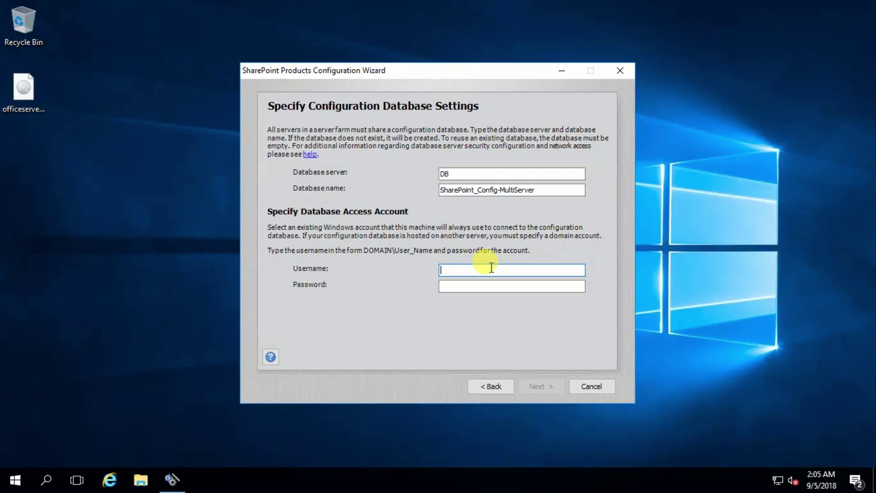
{"action": "type", "text": "av\\spadmin"}
{"action": "key", "text": "Tab"}
{"action": "type", "text": "p"}
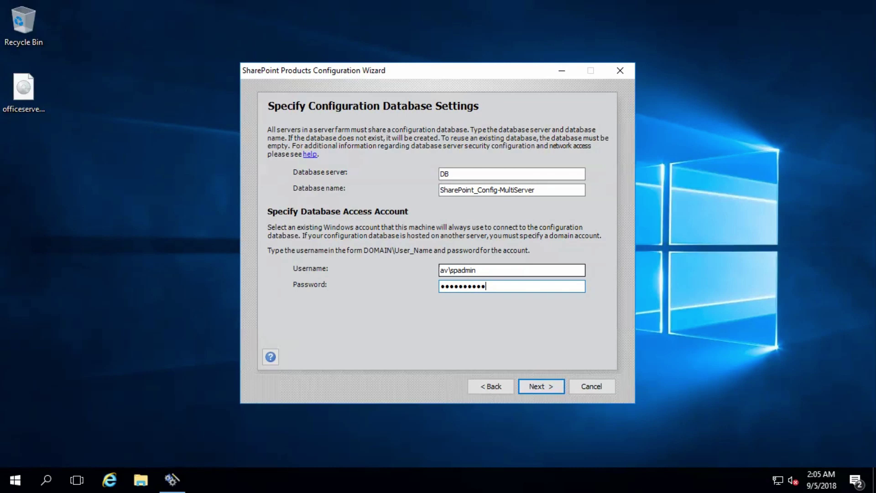
{"action": "left_click", "coordinate": [541, 384]}
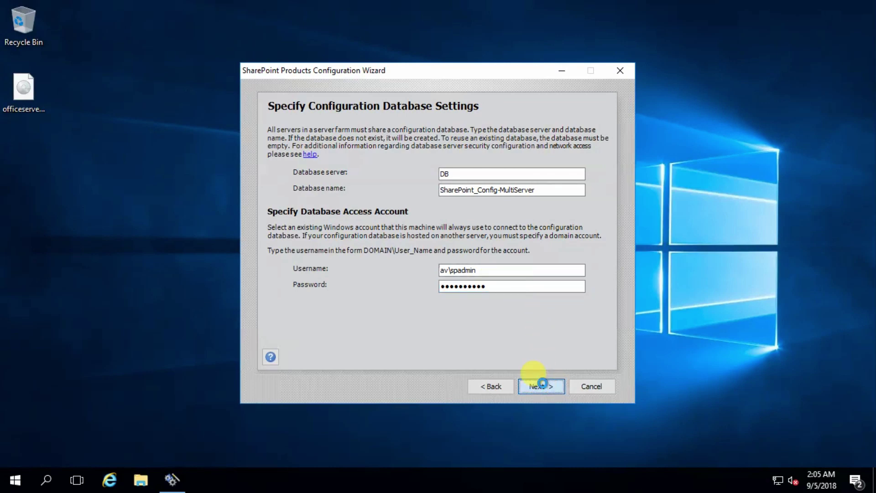
Step: Enter and confirm the farm passphrase, then assign the dedicated Front-end server role
{"action": "left_click", "coordinate": [460, 168]}
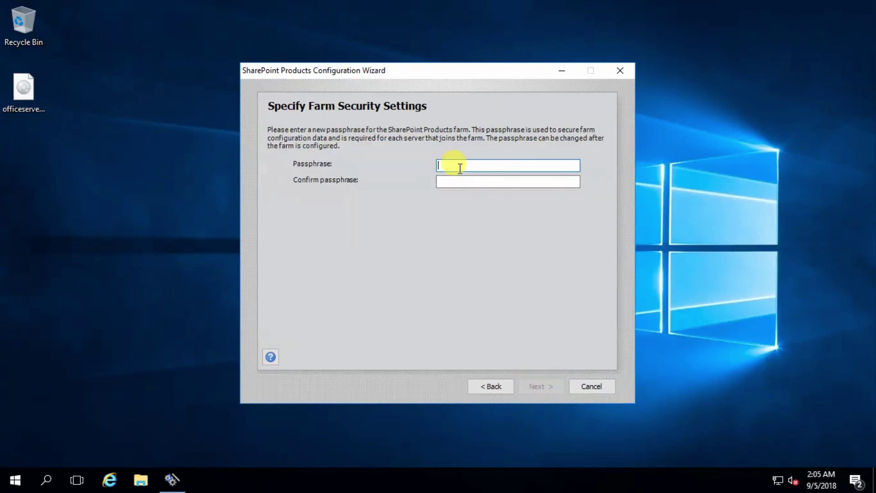
{"action": "type", "text": "****"}
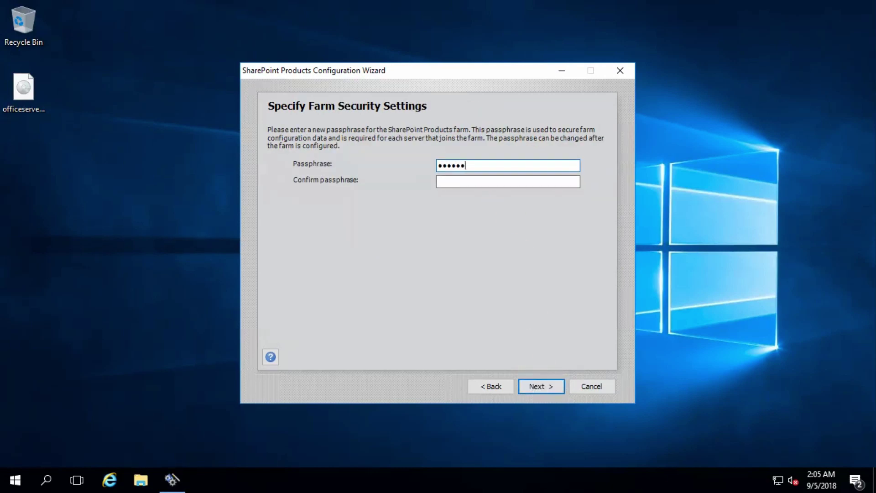
{"action": "left_click", "coordinate": [507, 181]}
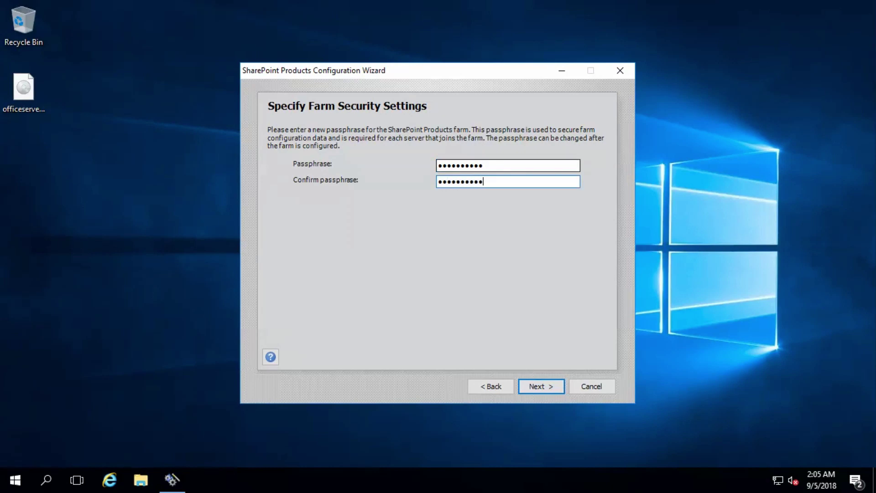
{"action": "left_click", "coordinate": [539, 385]}
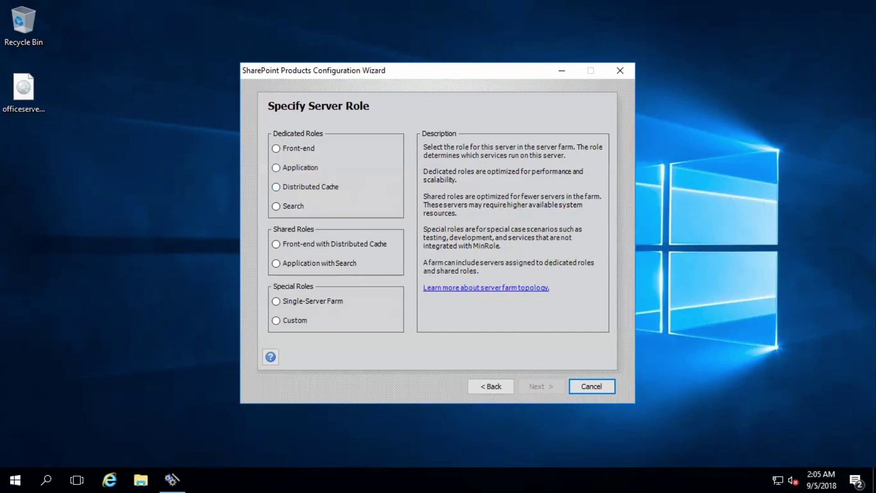
{"action": "left_click", "coordinate": [287, 148]}
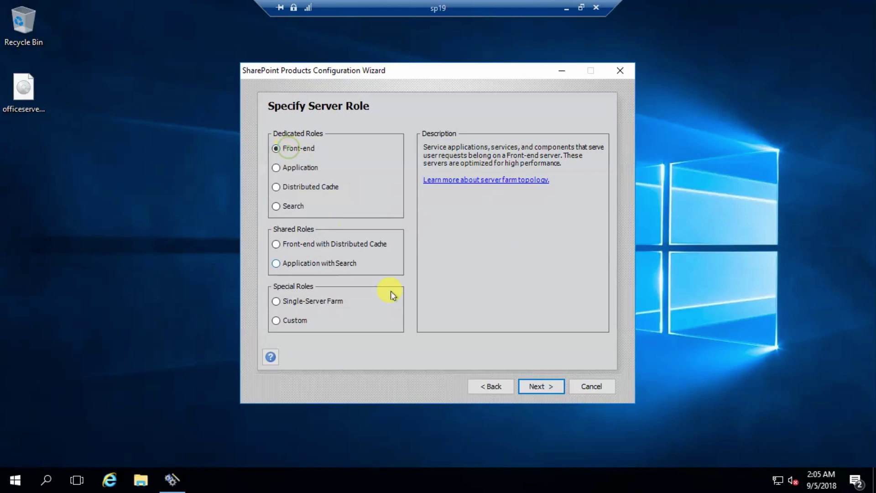
{"action": "left_click", "coordinate": [538, 386]}
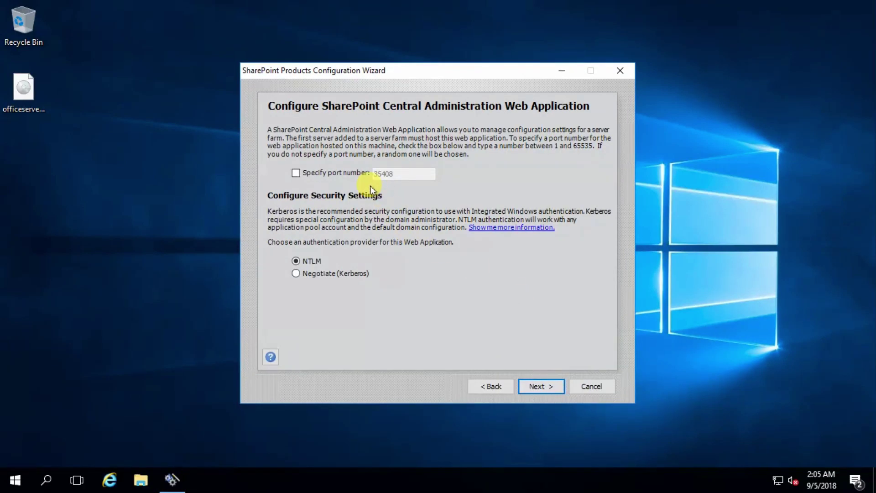
Step: Host Central Administration on port 1919 instead of 35408, keeping NTLM authentication
{"action": "left_click", "coordinate": [342, 173]}
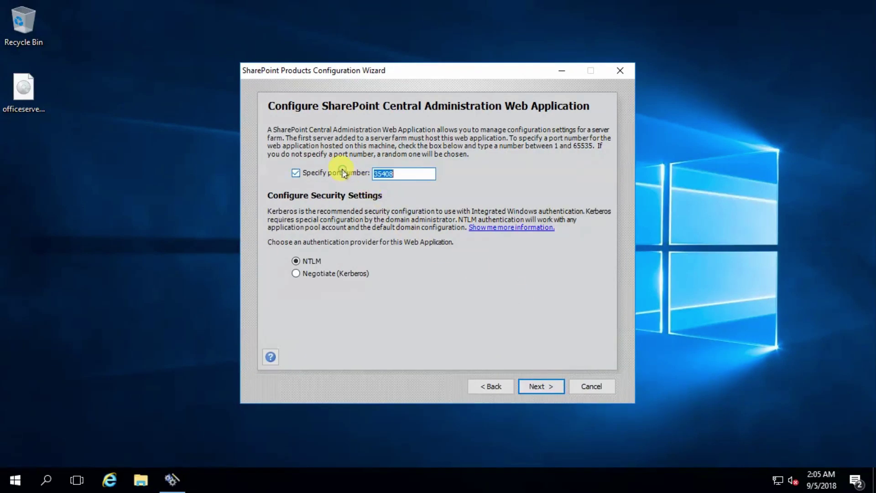
{"action": "left_click_drag", "start_coordinate": [396, 173], "coordinate": [357, 172]}
{"action": "key", "text": "End"}
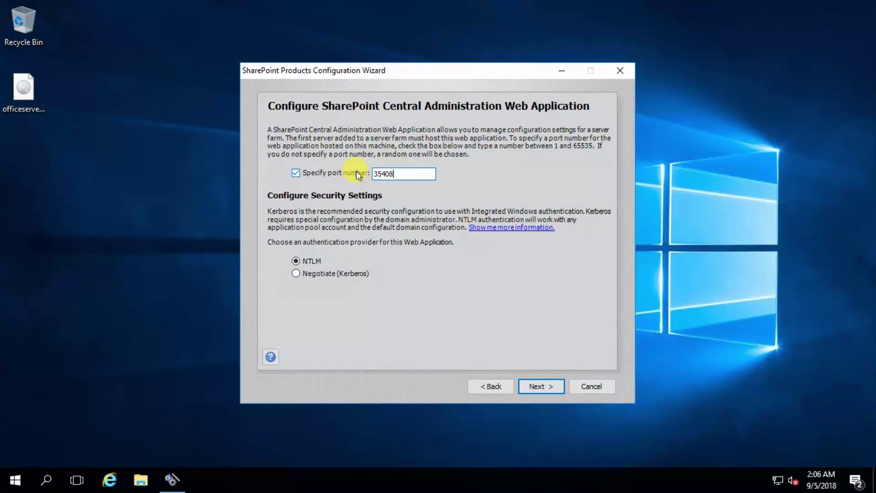
{"action": "key", "text": "BackSpace"}
{"action": "key", "text": "BackSpace"}
{"action": "key", "text": "BackSpace"}
{"action": "key", "text": "BackSpace"}
{"action": "type", "text": "1919"}
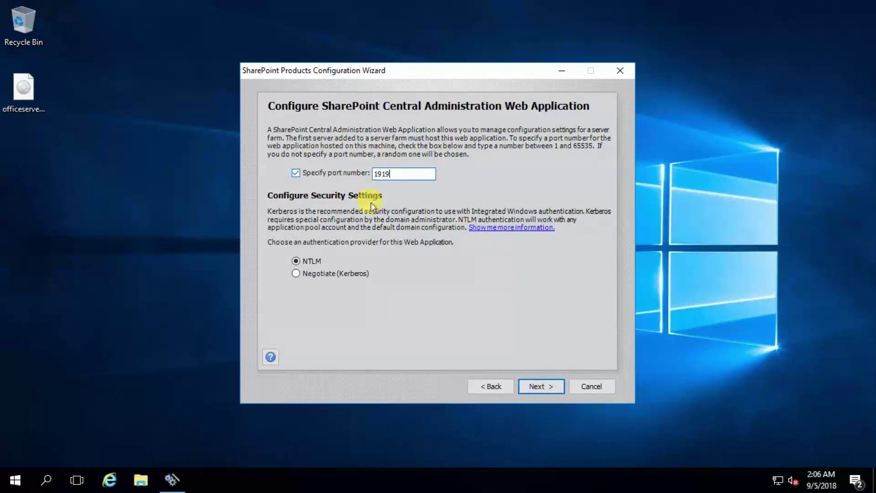
{"action": "left_click", "coordinate": [548, 387]}
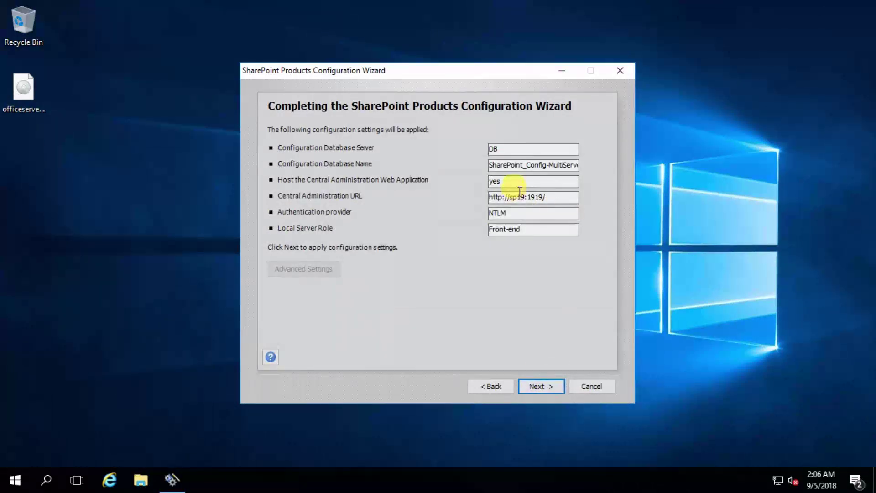
{"action": "left_click_drag", "start_coordinate": [504, 148], "coordinate": [475, 148]}
{"action": "left_click_drag", "start_coordinate": [552, 164], "coordinate": [587, 162]}
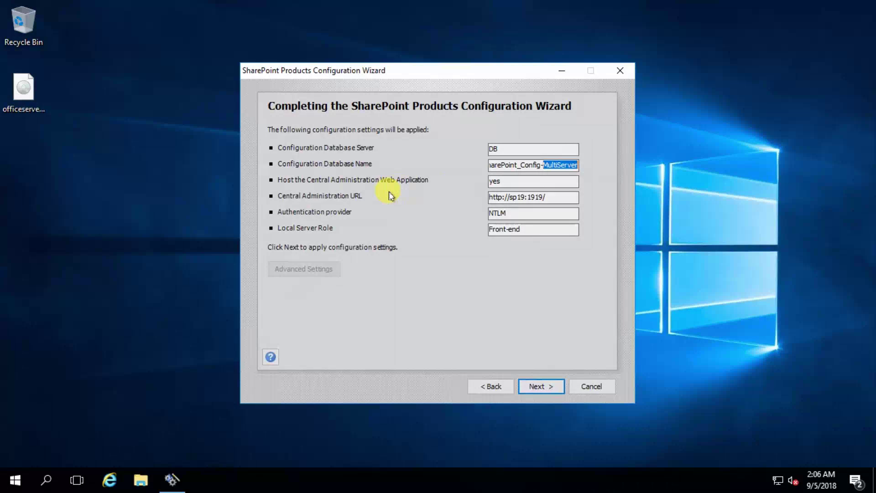
{"action": "key", "text": "Tab"}
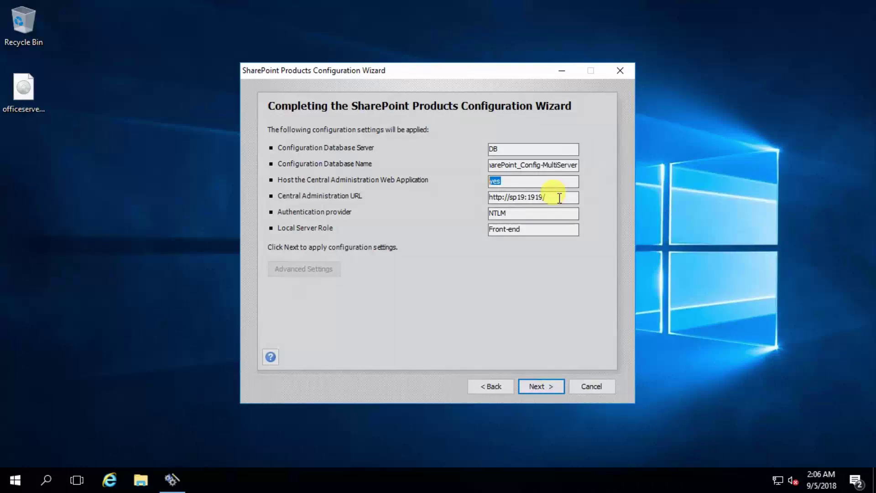
{"action": "left_click_drag", "start_coordinate": [559, 197], "coordinate": [485, 196]}
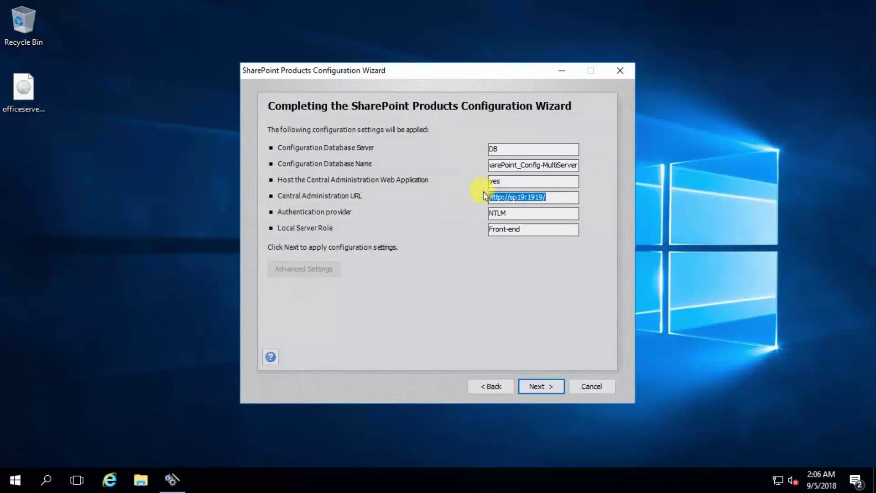
{"action": "left_click", "coordinate": [540, 386]}
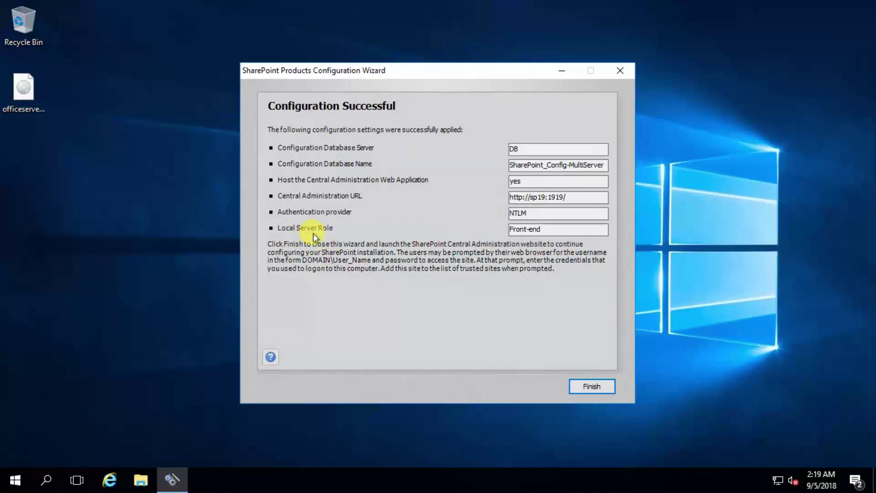
Step: Finish the wizard, decline usage data sharing, and skip the initial farm configuration wizard
{"action": "left_click", "coordinate": [533, 229]}
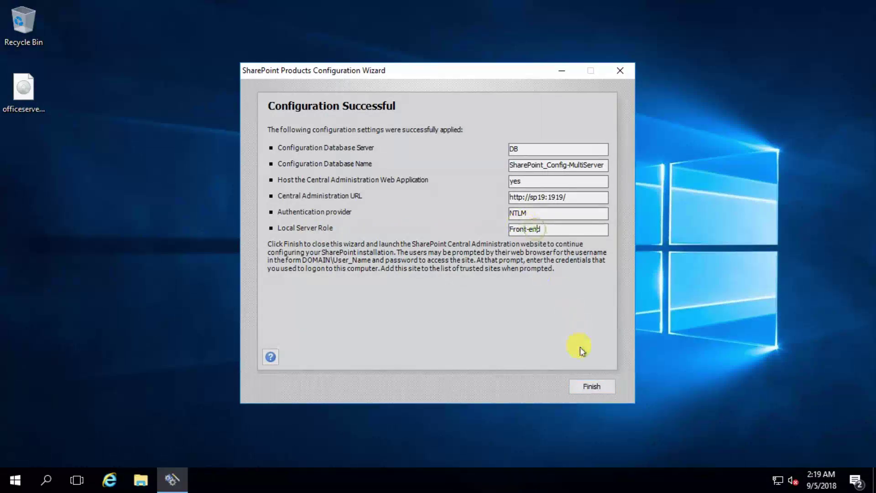
{"action": "left_click", "coordinate": [589, 384]}
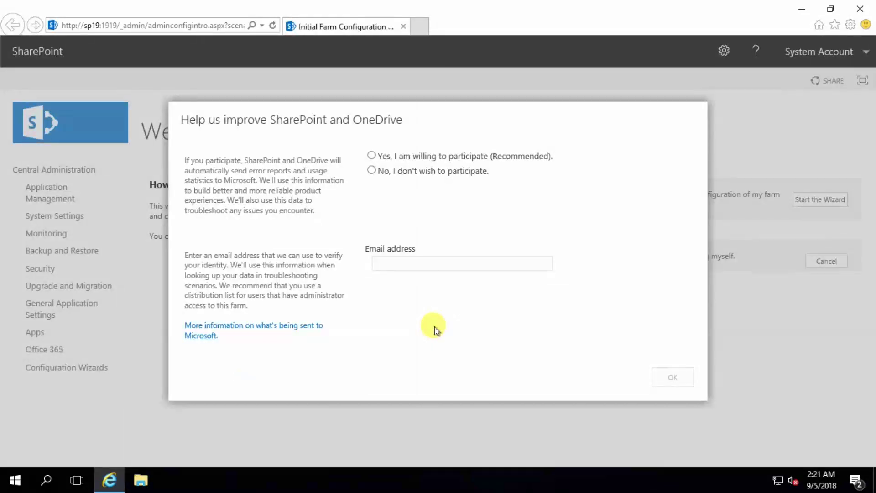
{"action": "left_click", "coordinate": [389, 172]}
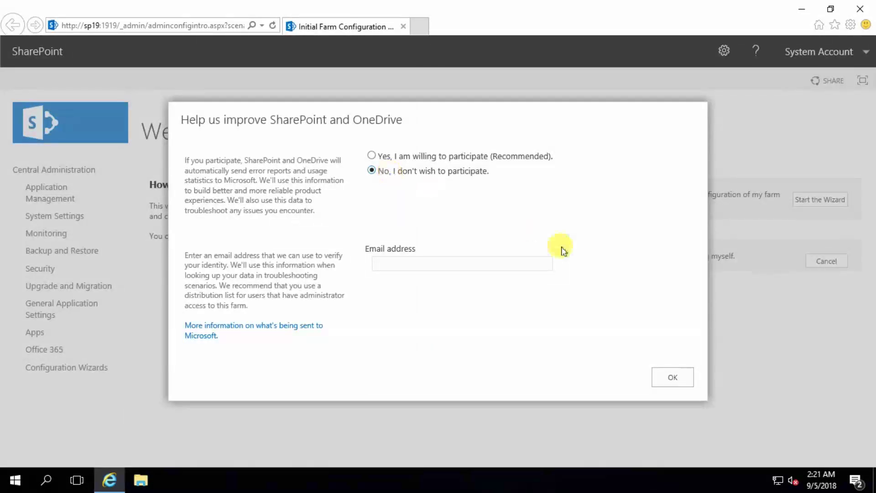
{"action": "left_click", "coordinate": [669, 382]}
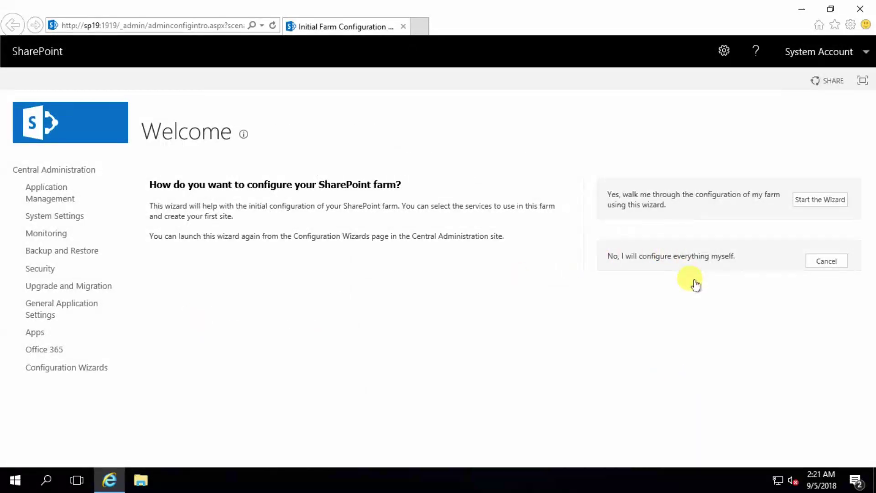
{"action": "left_click", "coordinate": [820, 263]}
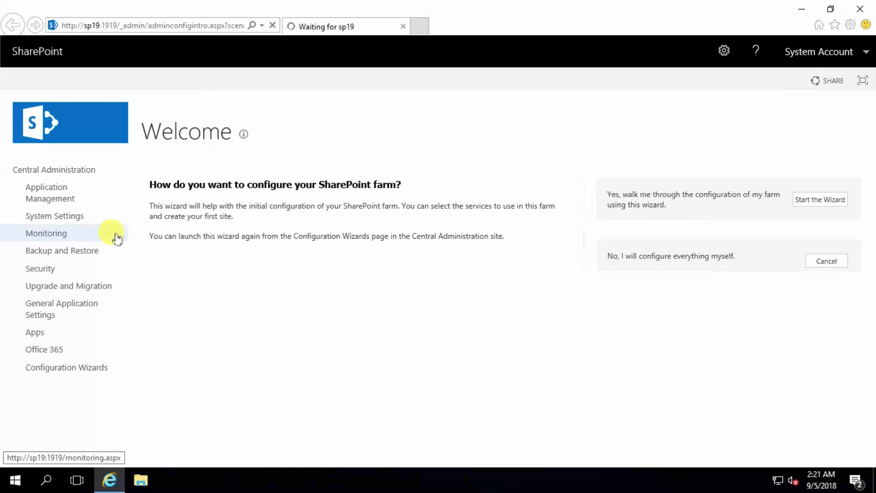
{"action": "left_click", "coordinate": [66, 221]}
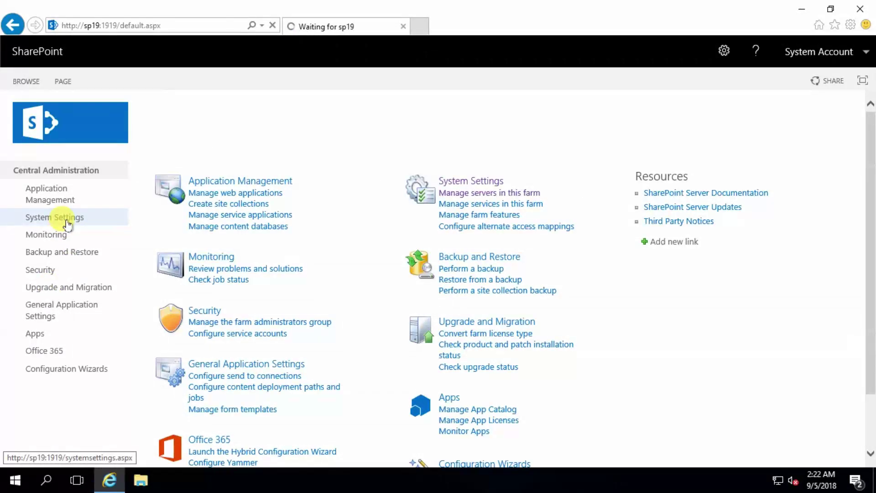
Step: Check that Servers in Farm lists only DB and SP19, then minimize the sp19 session
{"action": "left_click", "coordinate": [264, 193]}
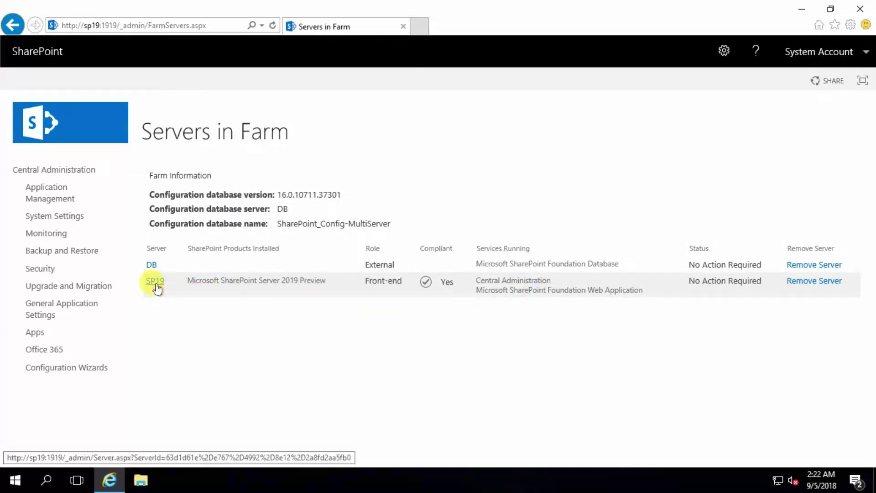
{"action": "left_click_drag", "start_coordinate": [187, 284], "coordinate": [302, 280]}
{"action": "left_click_drag", "start_coordinate": [476, 281], "coordinate": [569, 285]}
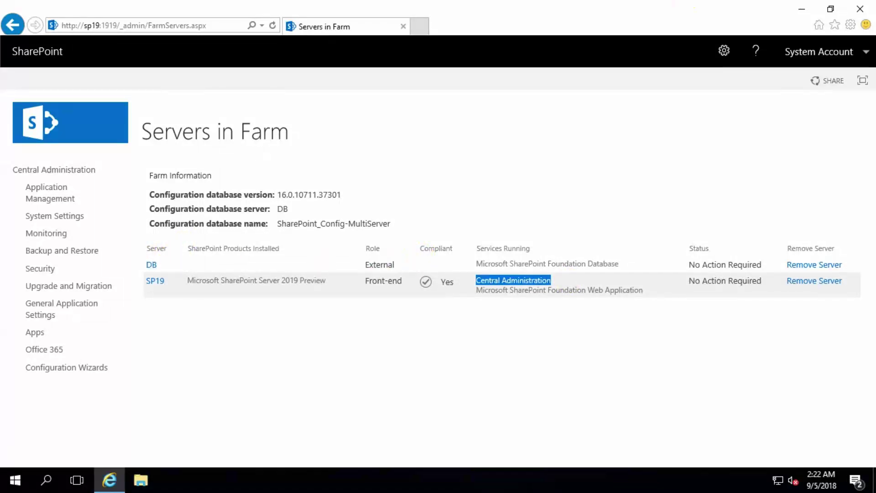
{"action": "left_click", "coordinate": [573, 6]}
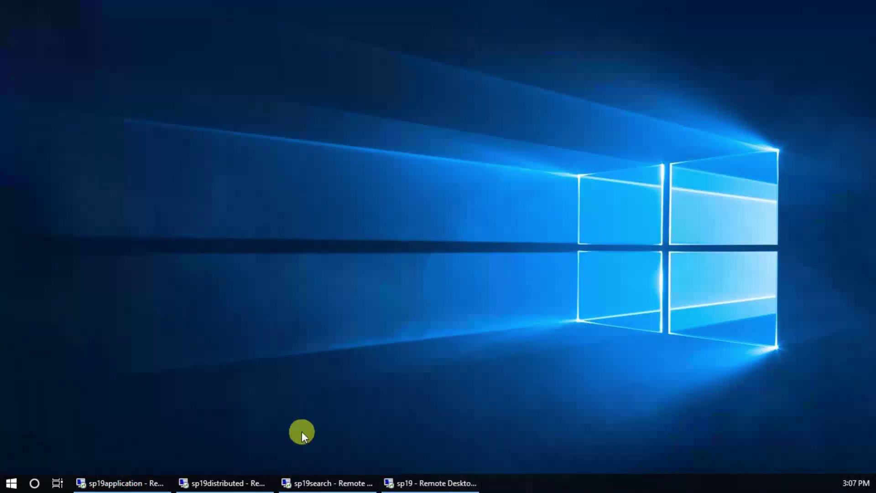
Step: On sp19application, run the Products Configuration Wizard as administrator and accept restarting services
{"action": "mouse_move", "coordinate": [182, 481]}
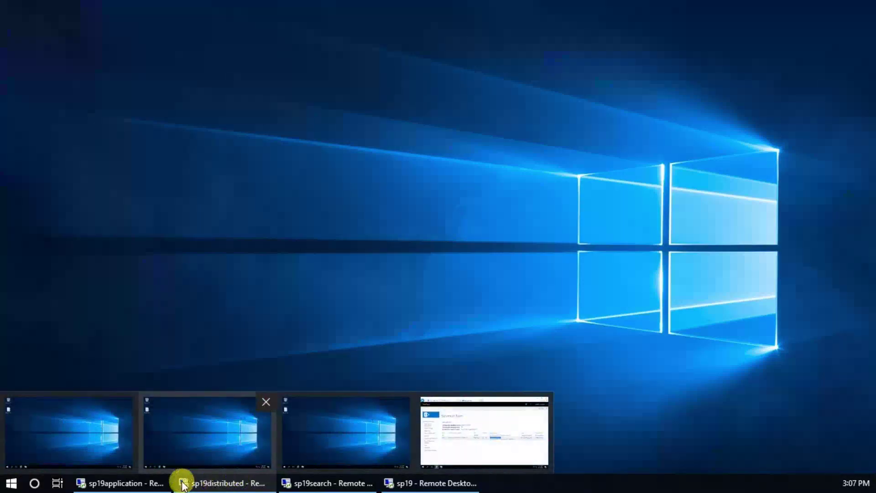
{"action": "left_click", "coordinate": [142, 487]}
{"action": "left_click", "coordinate": [9, 478]}
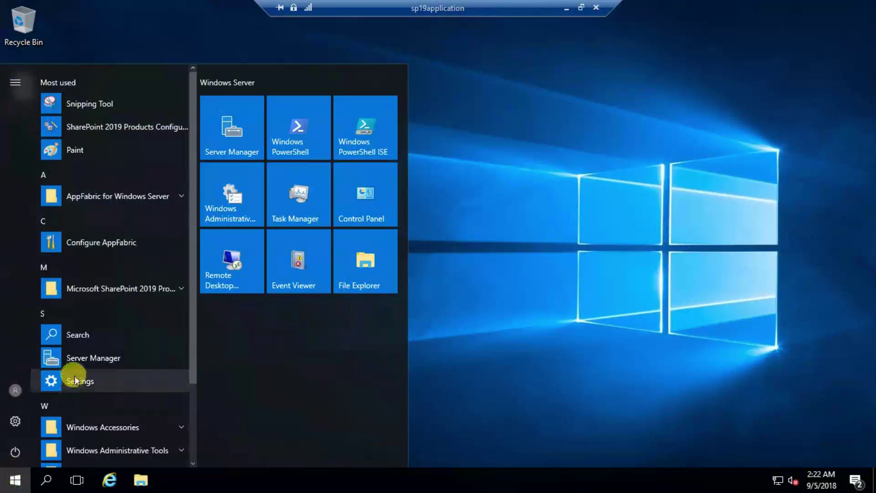
{"action": "left_click", "coordinate": [132, 290]}
{"action": "right_click", "coordinate": [113, 361]}
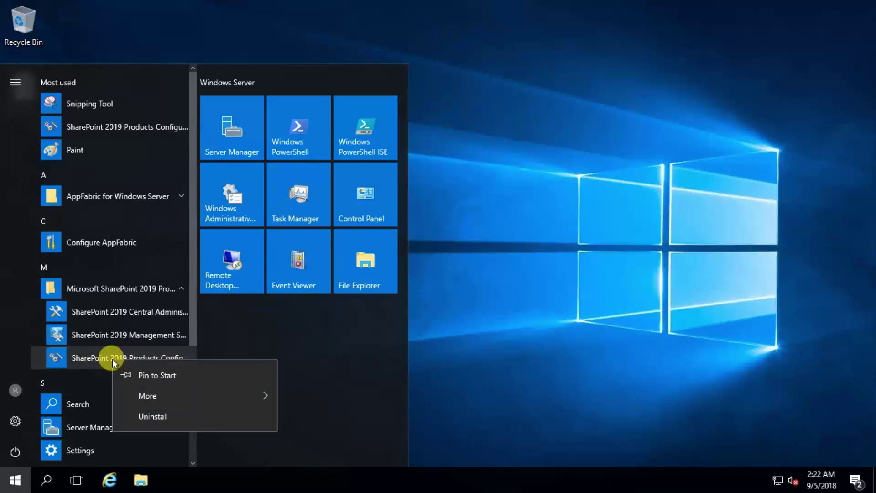
{"action": "left_click", "coordinate": [137, 395]}
{"action": "left_click", "coordinate": [356, 370]}
{"action": "left_click", "coordinate": [353, 326]}
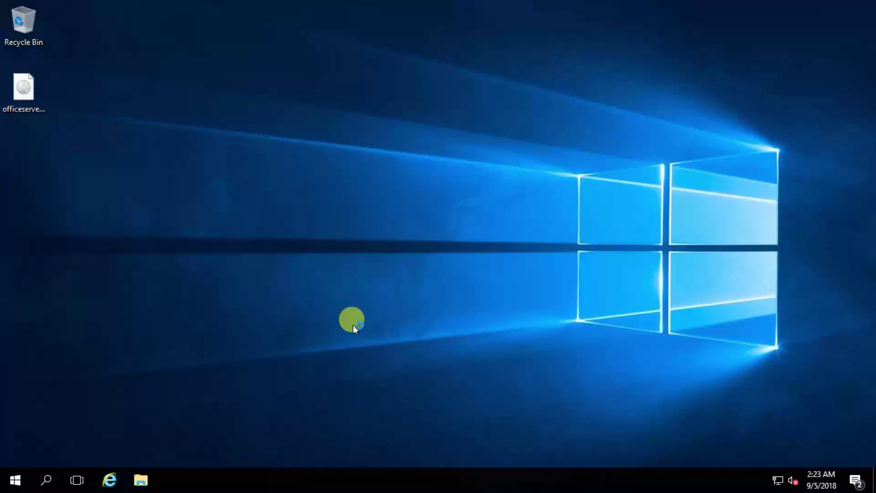
{"action": "left_click", "coordinate": [550, 385]}
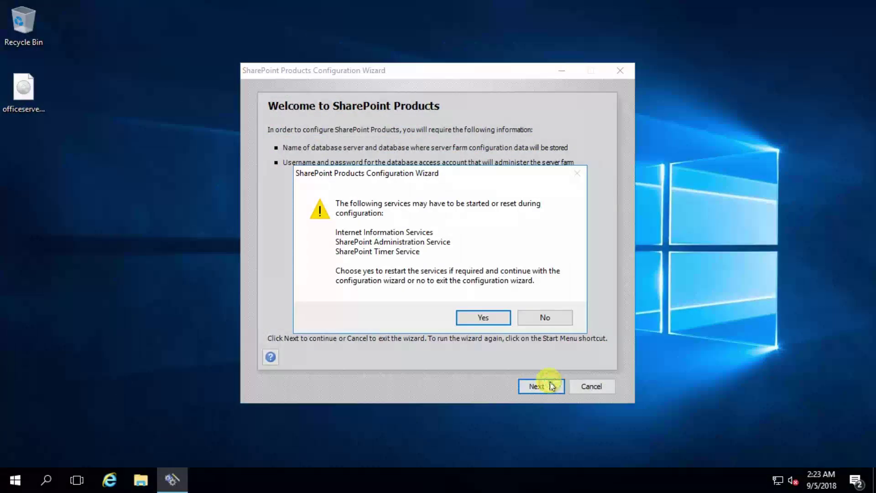
{"action": "left_click", "coordinate": [478, 316]}
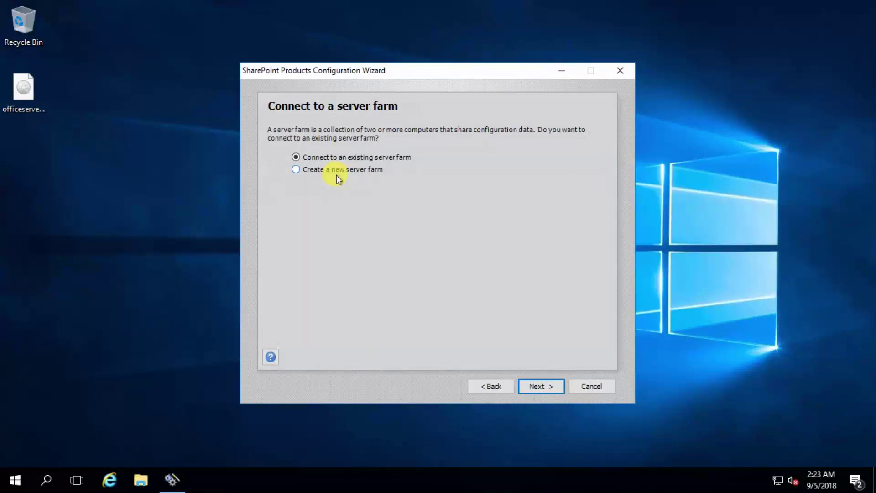
Step: Join the SharePoint_Config-MultiServer farm on db with the passphrase as an Application server
{"action": "left_click", "coordinate": [533, 386]}
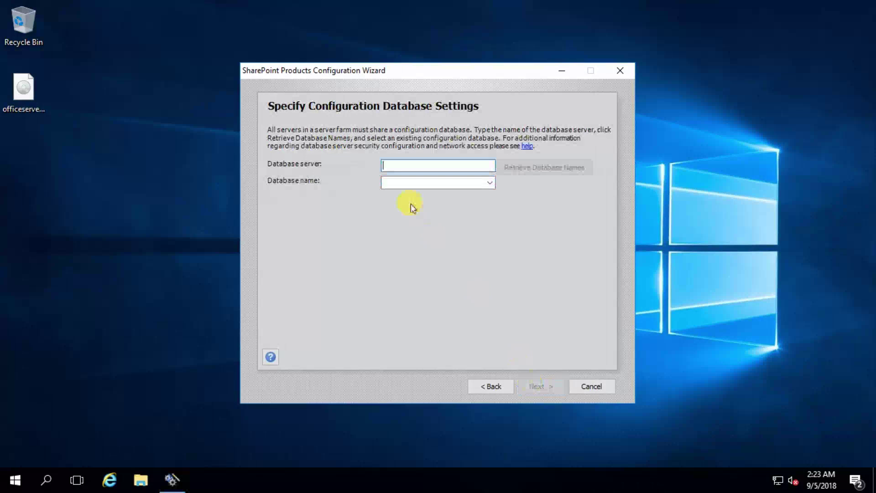
{"action": "type", "text": "db"}
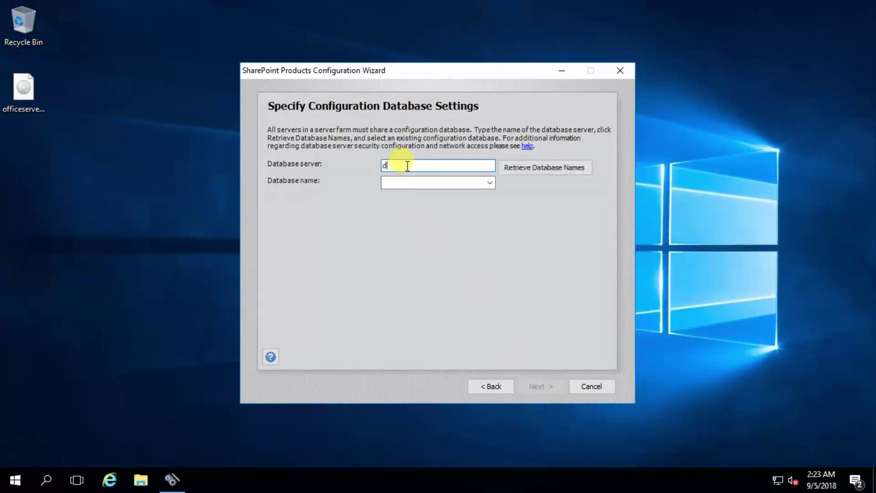
{"action": "left_click", "coordinate": [546, 172]}
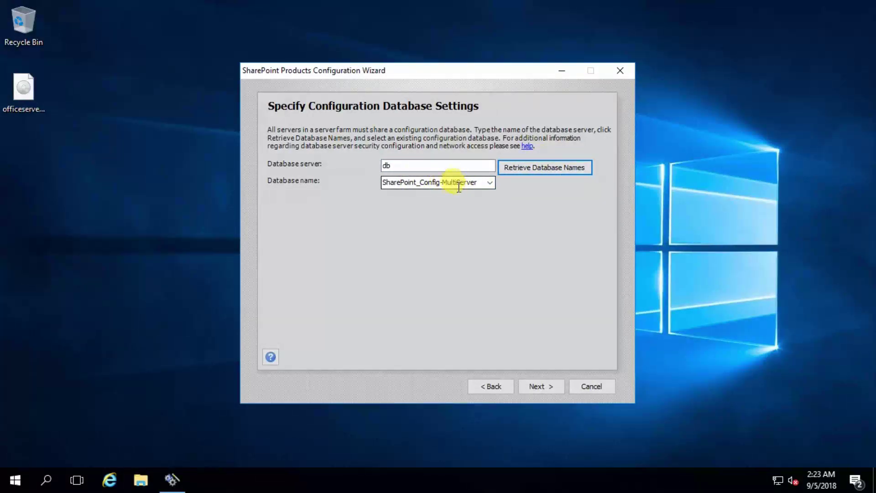
{"action": "left_click", "coordinate": [534, 386]}
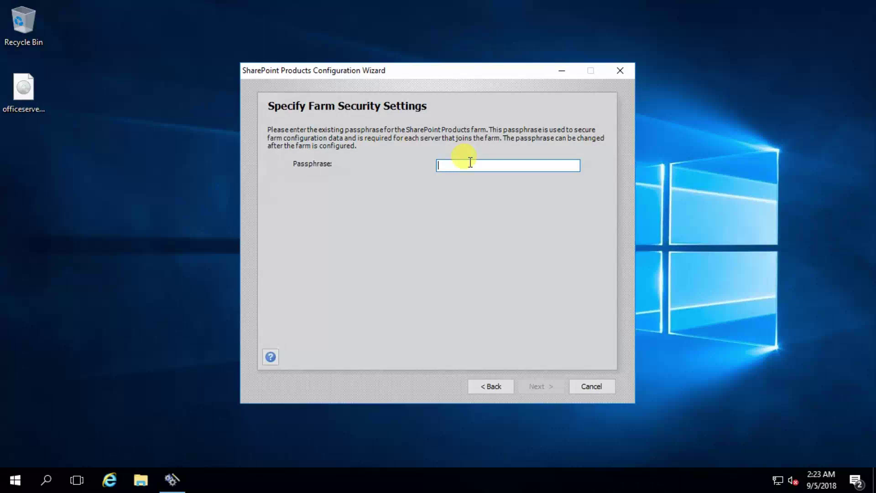
{"action": "type", "text": "••"}
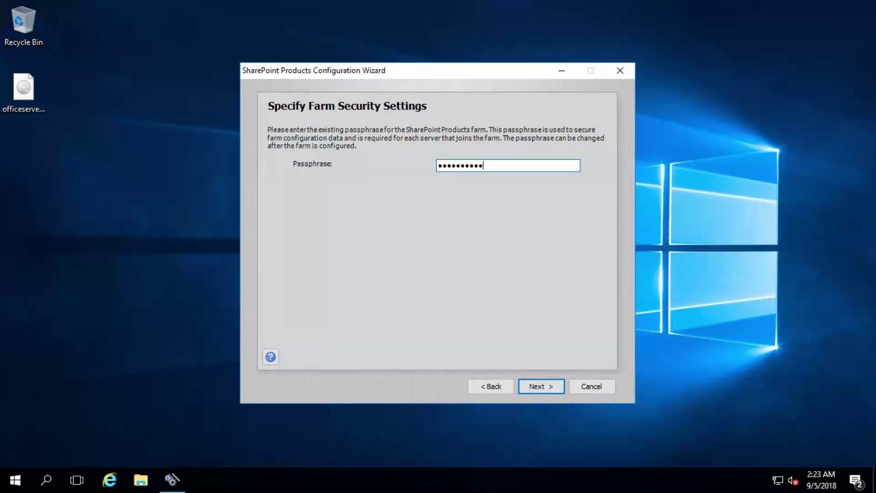
{"action": "left_click", "coordinate": [538, 384]}
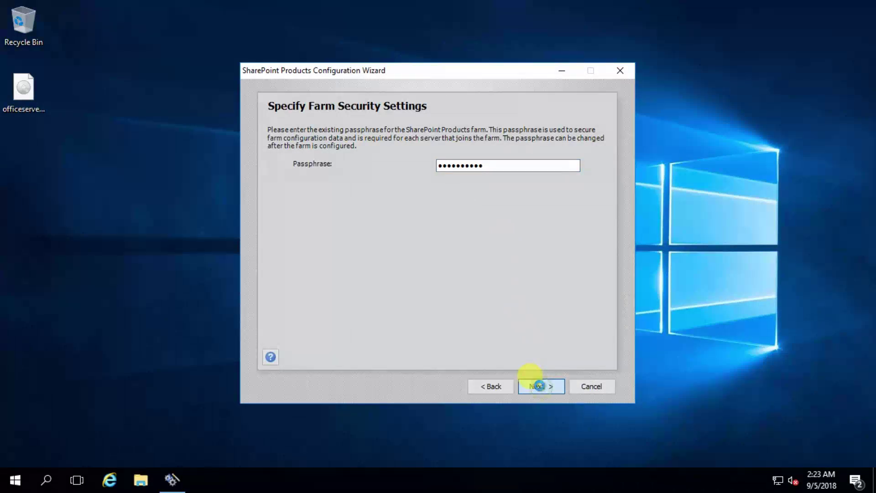
{"action": "mouse_move", "coordinate": [497, 5]}
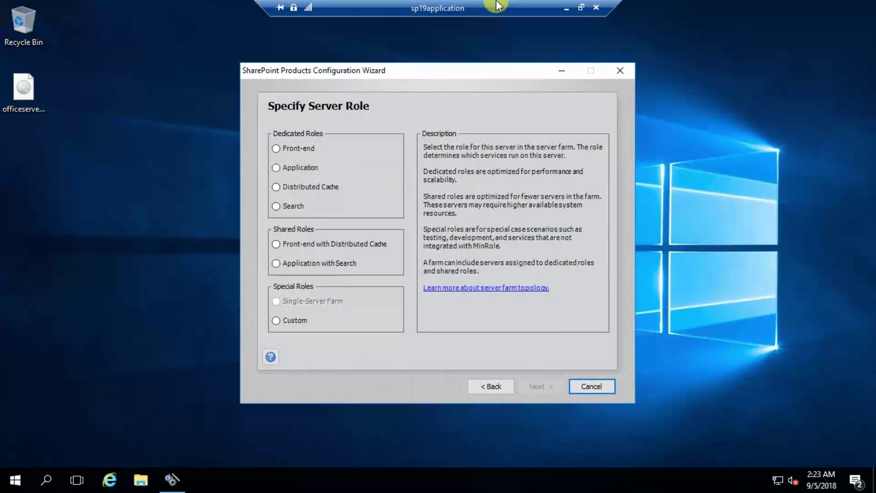
{"action": "left_click", "coordinate": [301, 168]}
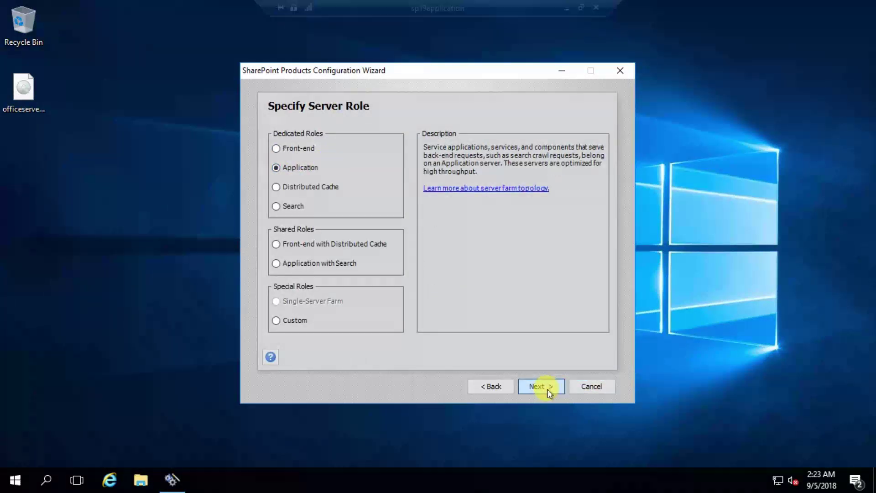
{"action": "left_click", "coordinate": [547, 388]}
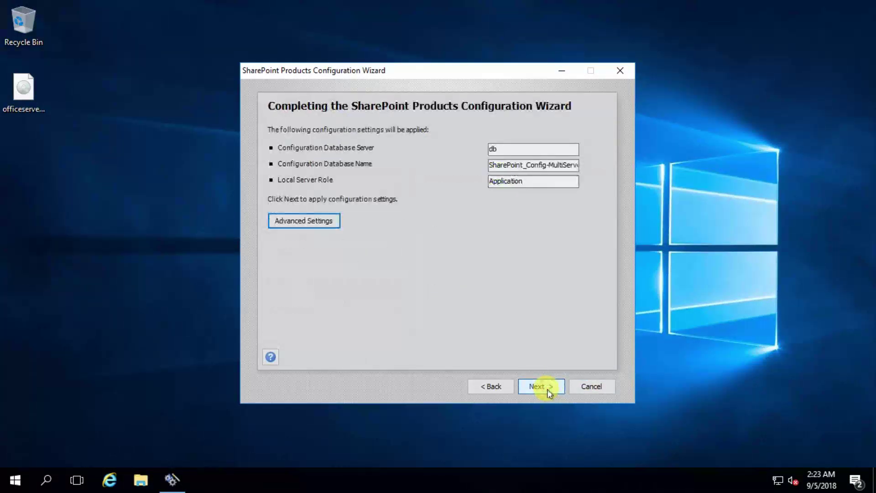
Step: Keep Central Administration off sp19application, apply until Configuration Successful, finish, and minimize the session
{"action": "left_click", "coordinate": [306, 221]}
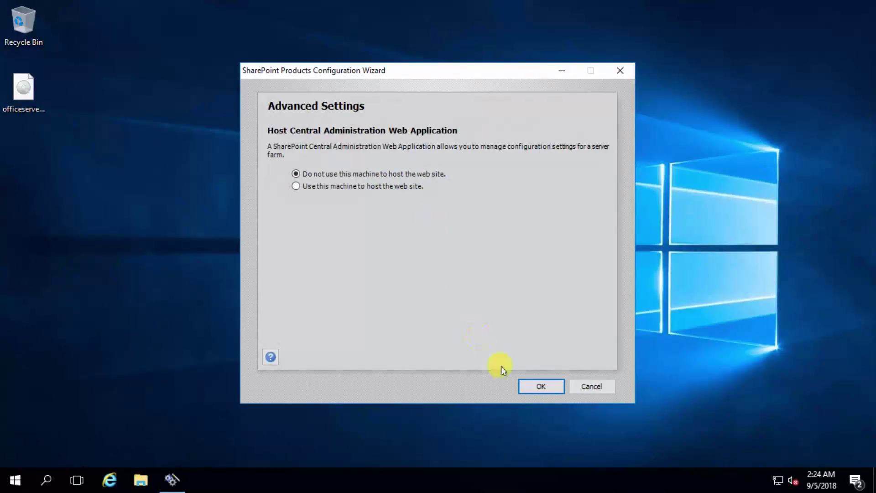
{"action": "left_click", "coordinate": [550, 389]}
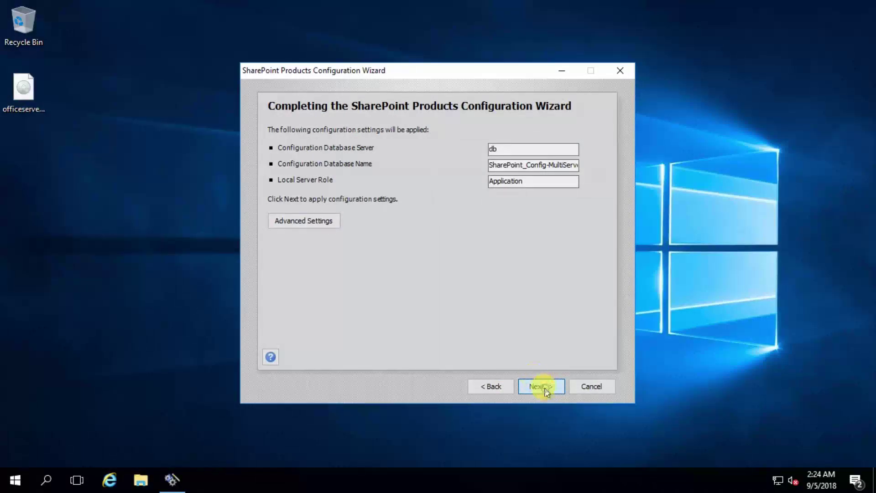
{"action": "left_click", "coordinate": [545, 387]}
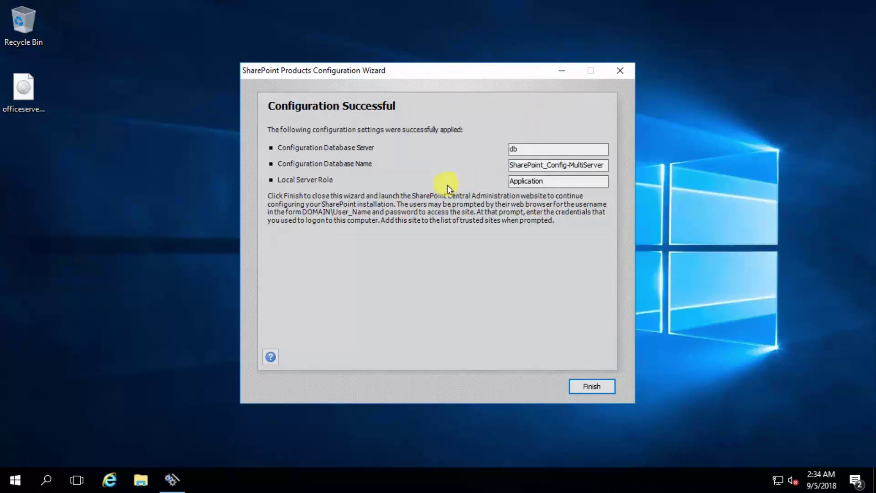
{"action": "left_click", "coordinate": [591, 165]}
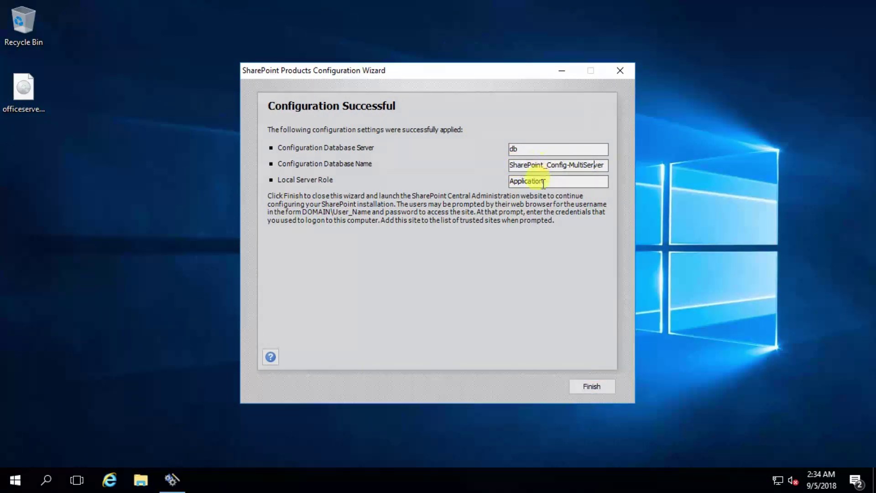
{"action": "double_click", "coordinate": [513, 180]}
{"action": "left_click", "coordinate": [584, 388]}
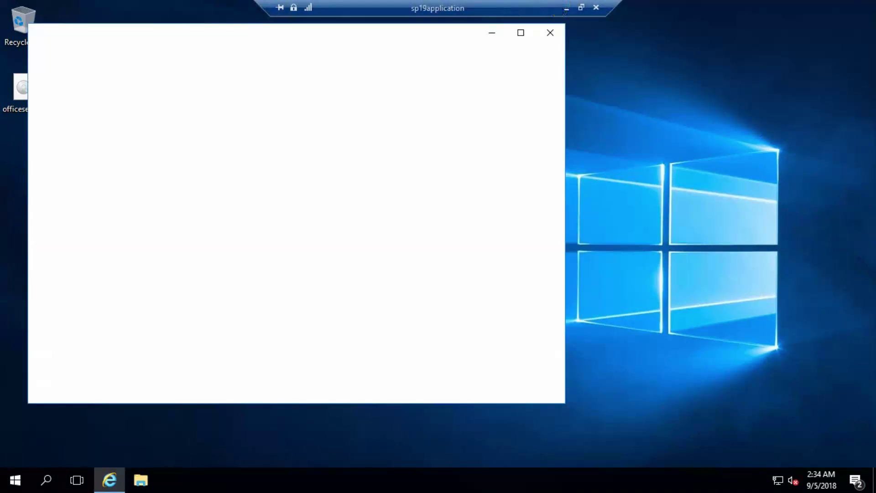
{"action": "left_click", "coordinate": [562, 6]}
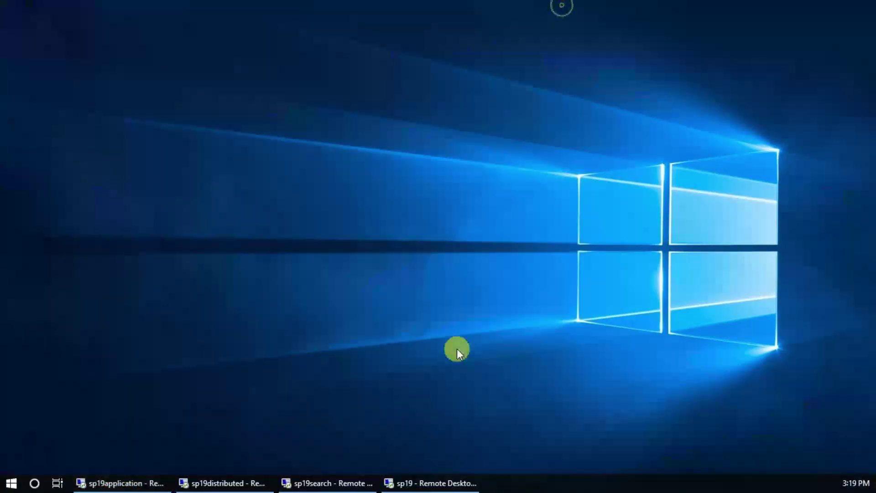
Step: Reload Servers in Farm on sp19, confirm SP19APPLICATION holds the Application role, then minimize
{"action": "left_click", "coordinate": [422, 487]}
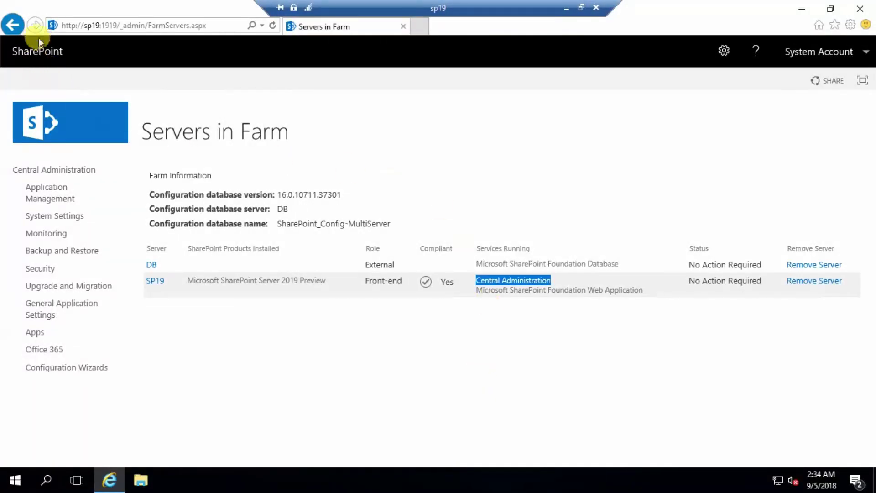
{"action": "left_click", "coordinate": [272, 26]}
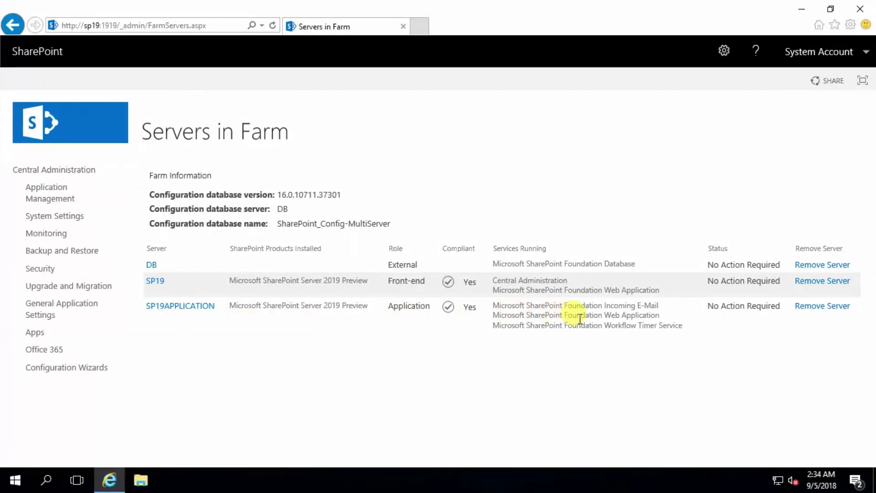
{"action": "double_click", "coordinate": [393, 306]}
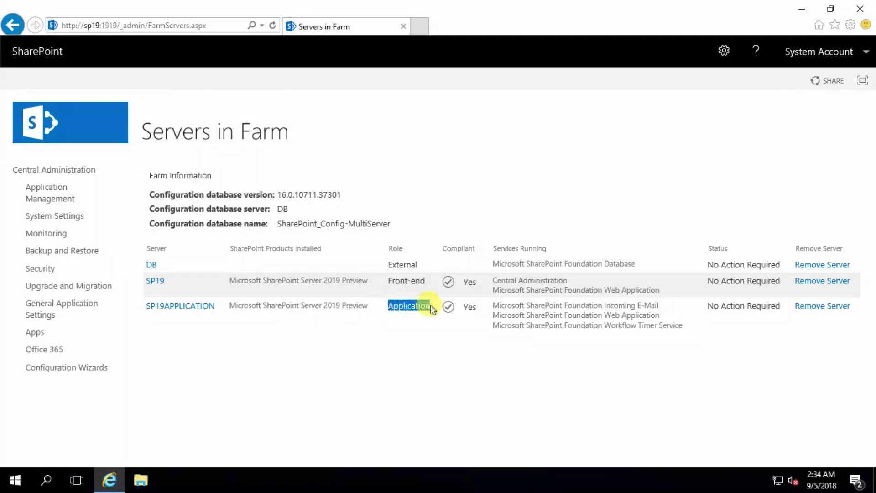
{"action": "left_click", "coordinate": [632, 304]}
{"action": "left_click_drag", "start_coordinate": [632, 305], "coordinate": [629, 327]}
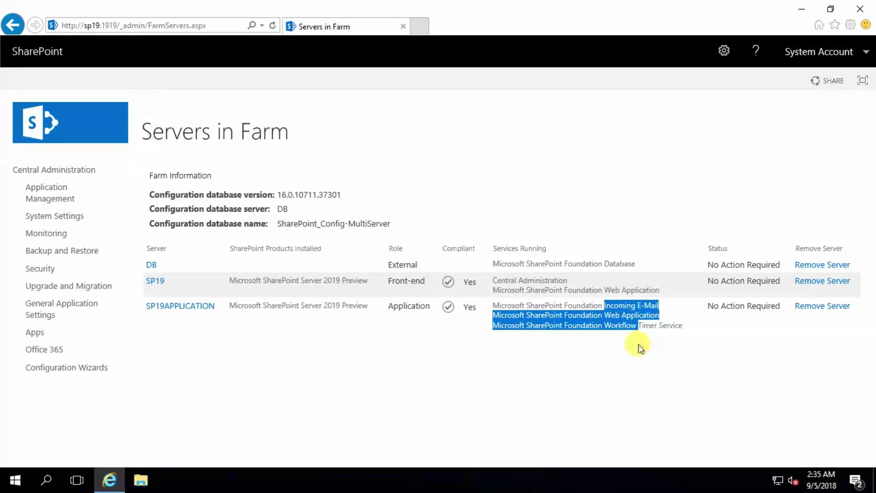
{"action": "left_click", "coordinate": [643, 361]}
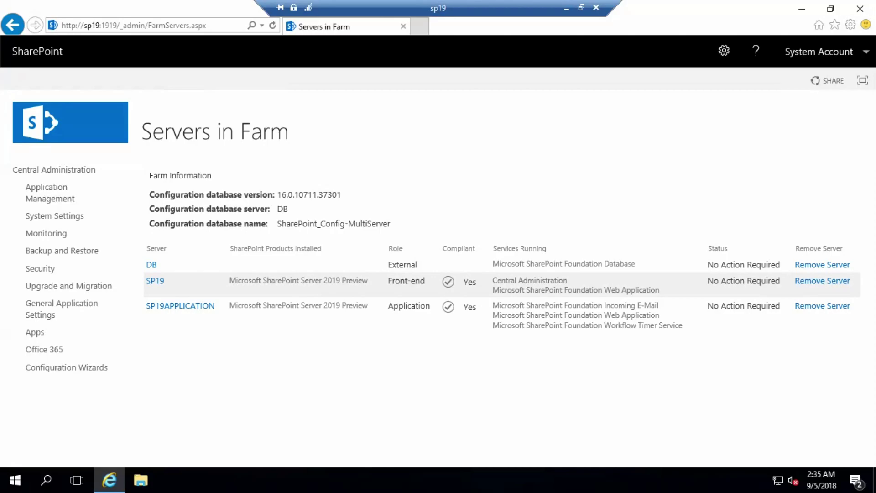
{"action": "left_click", "coordinate": [565, 7]}
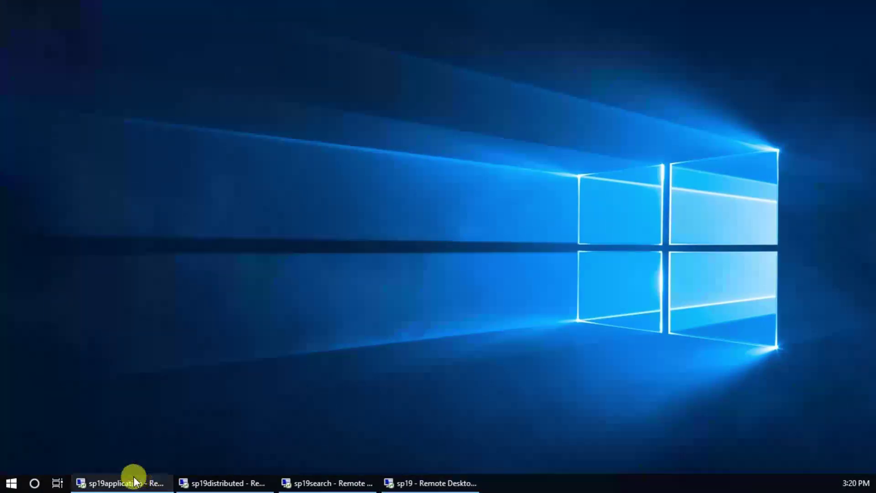
Step: On sp19distributed, run the Products Configuration Wizard as administrator and accept restarting services
{"action": "left_click", "coordinate": [192, 483]}
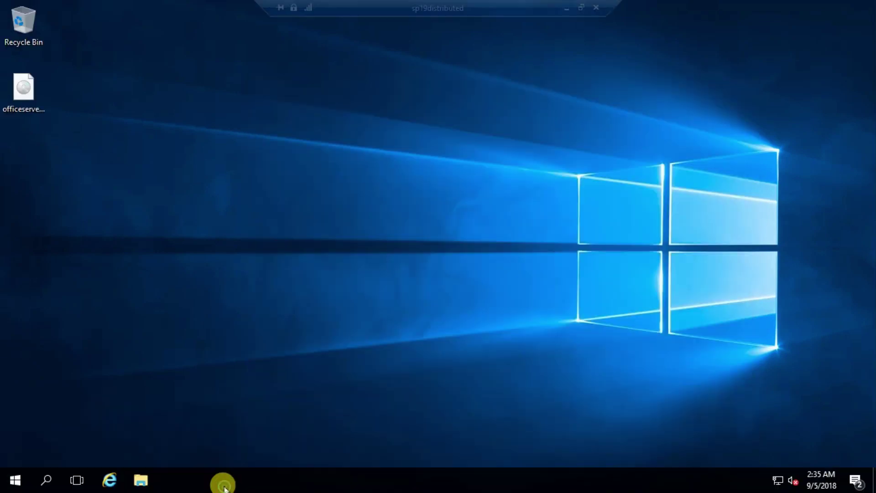
{"action": "left_click", "coordinate": [14, 477]}
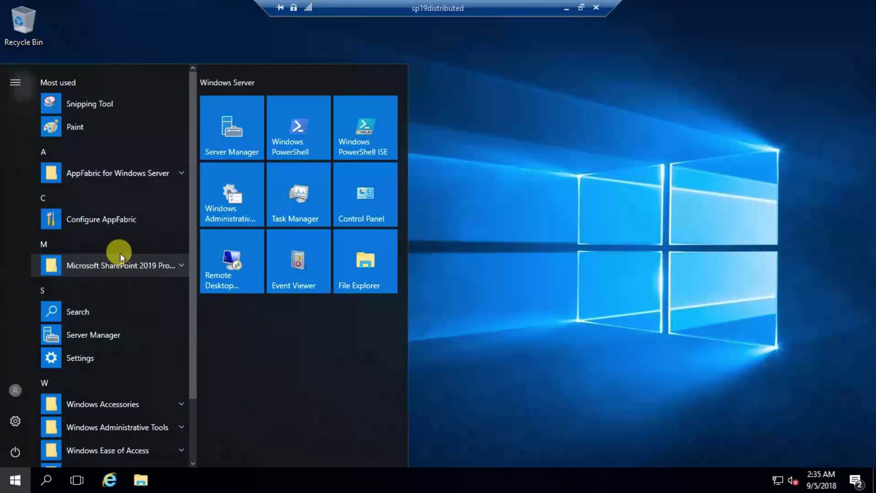
{"action": "left_click", "coordinate": [121, 267]}
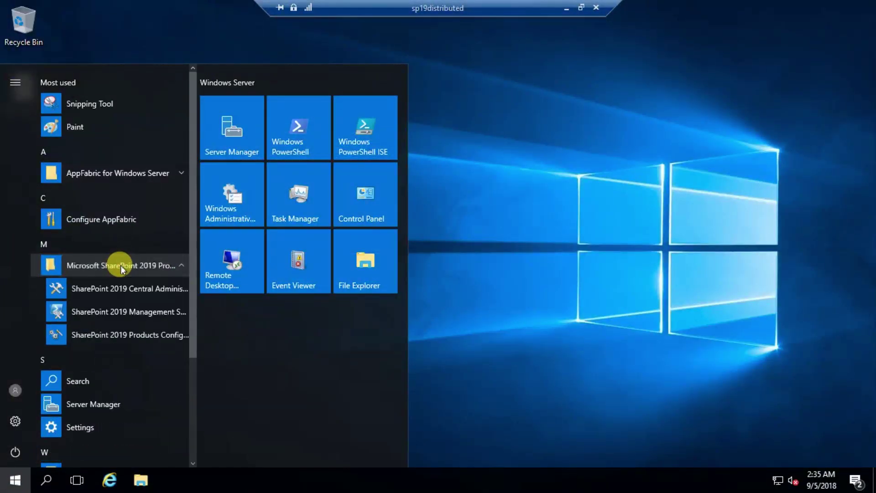
{"action": "right_click", "coordinate": [135, 337]}
{"action": "mouse_move", "coordinate": [274, 370]}
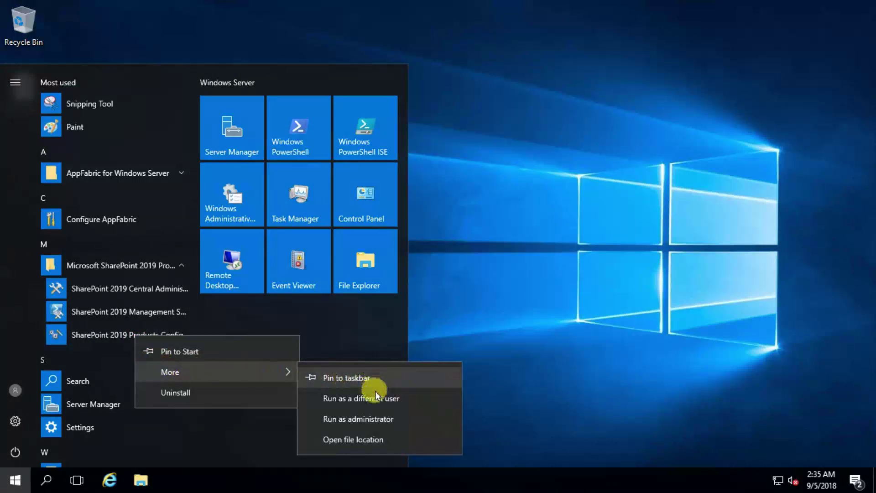
{"action": "left_click", "coordinate": [371, 420]}
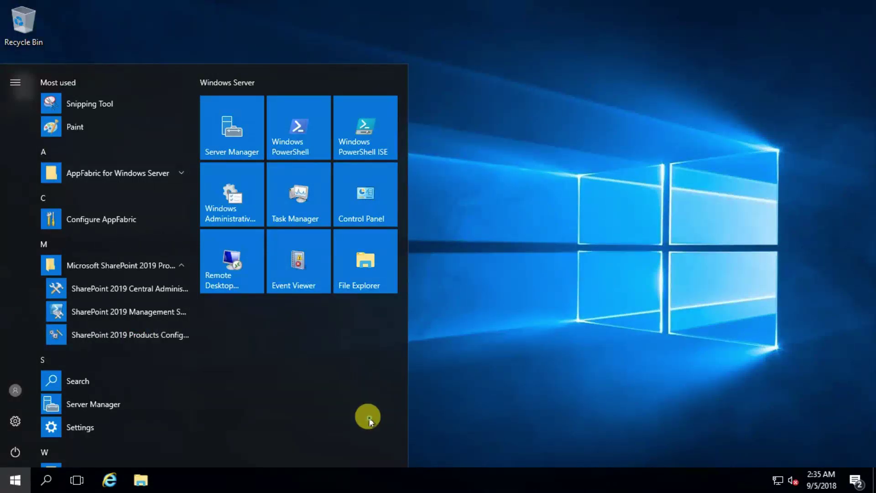
{"action": "left_click", "coordinate": [397, 324]}
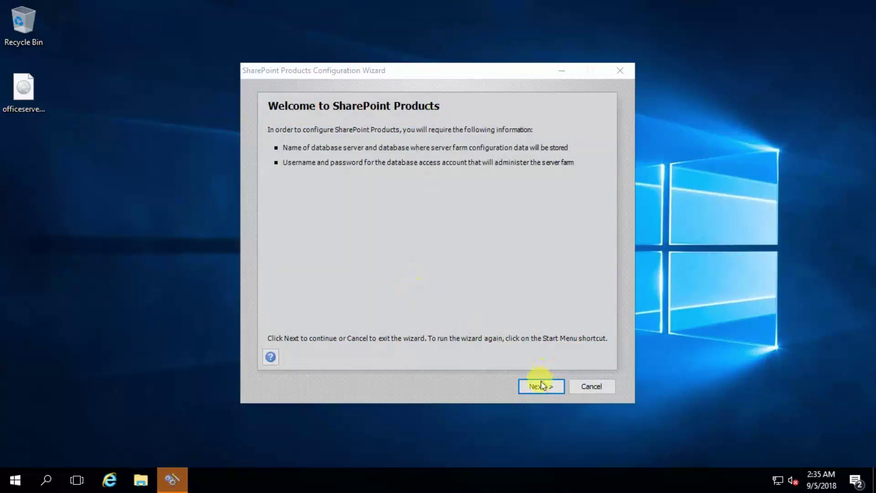
{"action": "left_click", "coordinate": [538, 387]}
{"action": "left_click", "coordinate": [482, 316]}
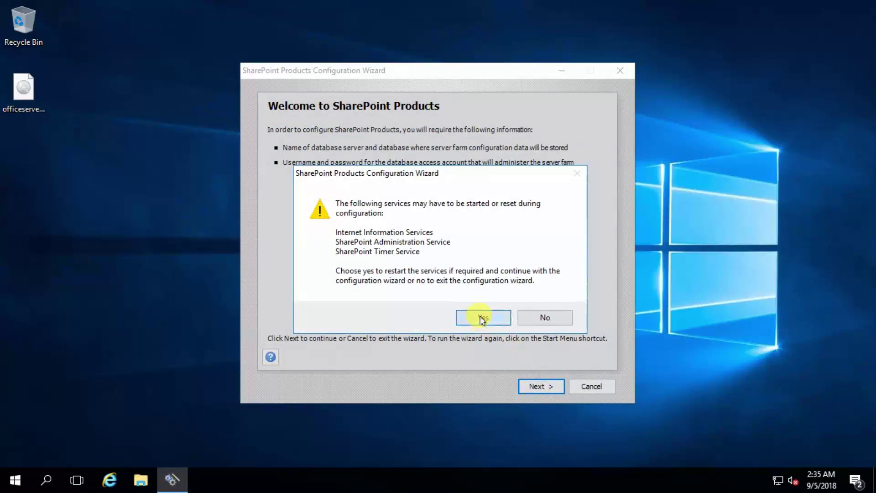
Step: Join the farm on db with the passphrase in the Distributed Cache role and apply the configuration
{"action": "key", "text": "Return"}
{"action": "type", "text": "db"}
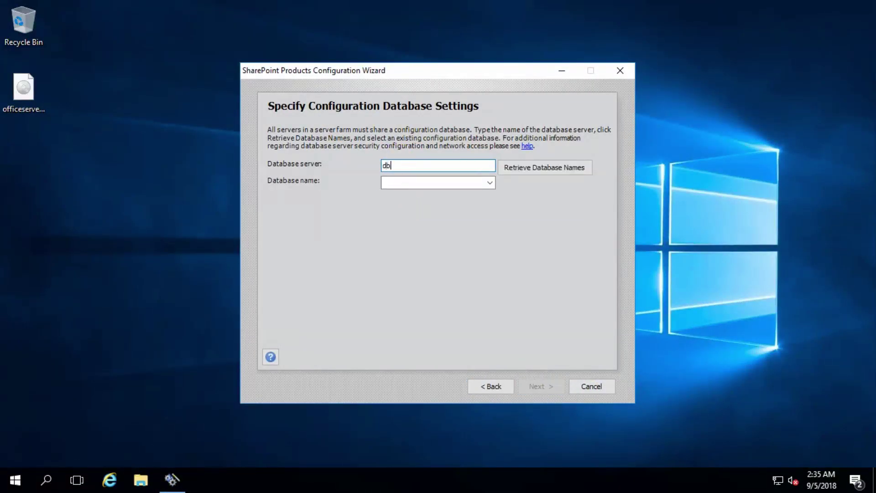
{"action": "left_click", "coordinate": [514, 167]}
{"action": "left_click", "coordinate": [537, 386]}
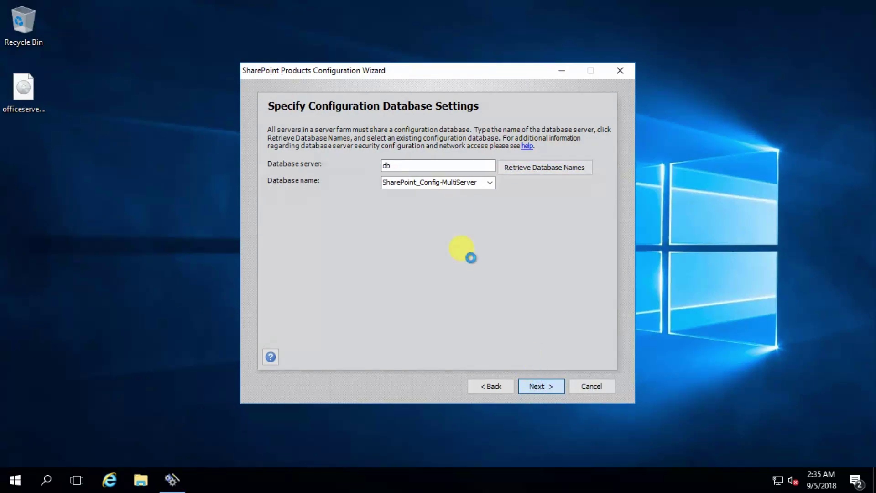
{"action": "left_click", "coordinate": [532, 165]}
{"action": "type", "text": "P"}
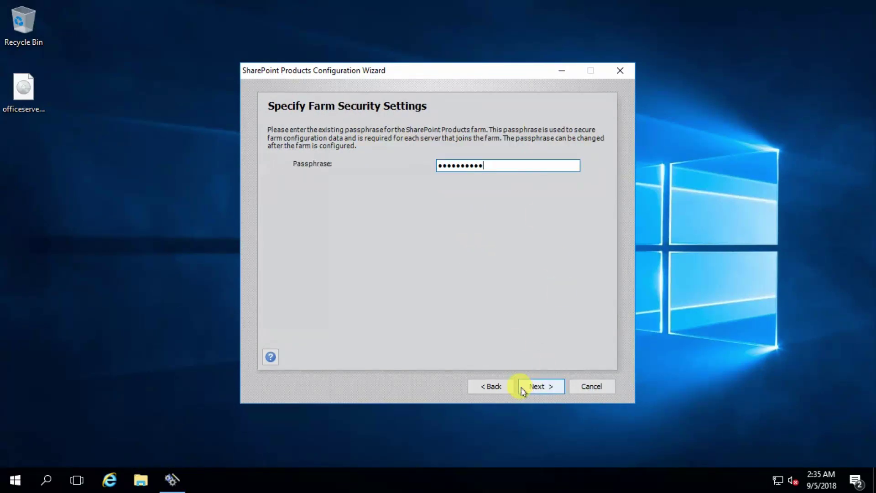
{"action": "left_click", "coordinate": [522, 387]}
{"action": "mouse_move", "coordinate": [427, 5]}
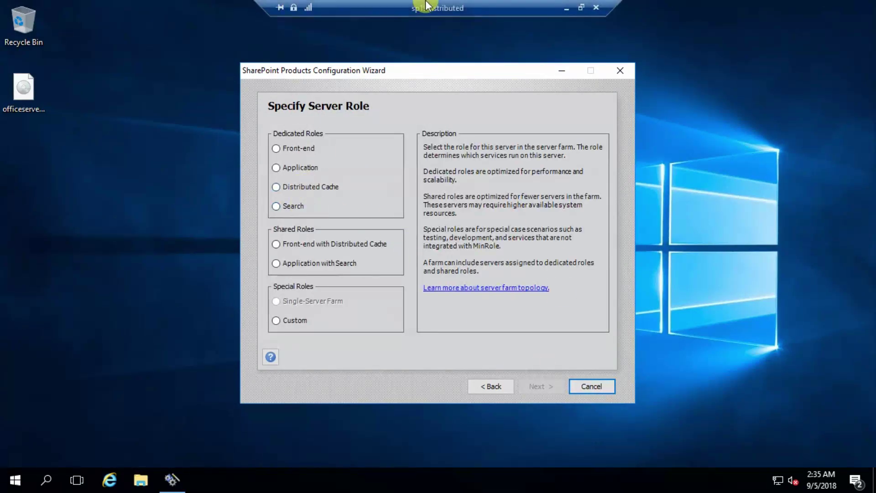
{"action": "left_click", "coordinate": [314, 188]}
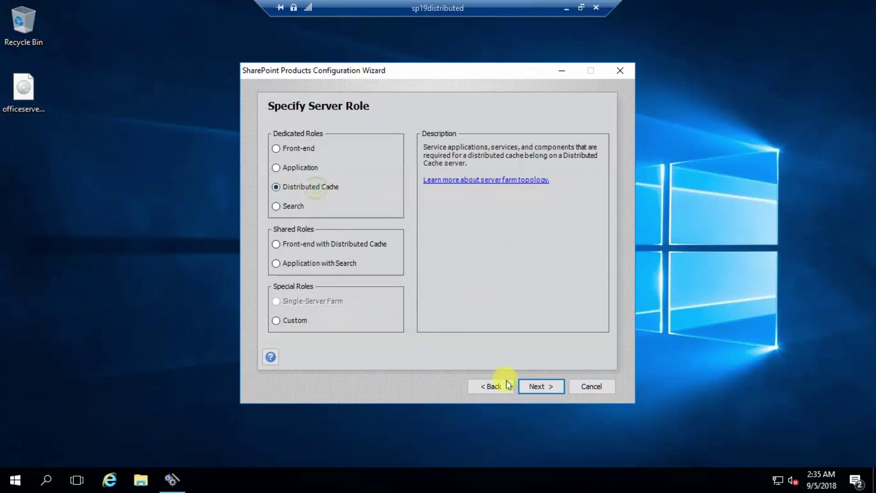
{"action": "left_click", "coordinate": [536, 388]}
{"action": "left_click", "coordinate": [538, 389]}
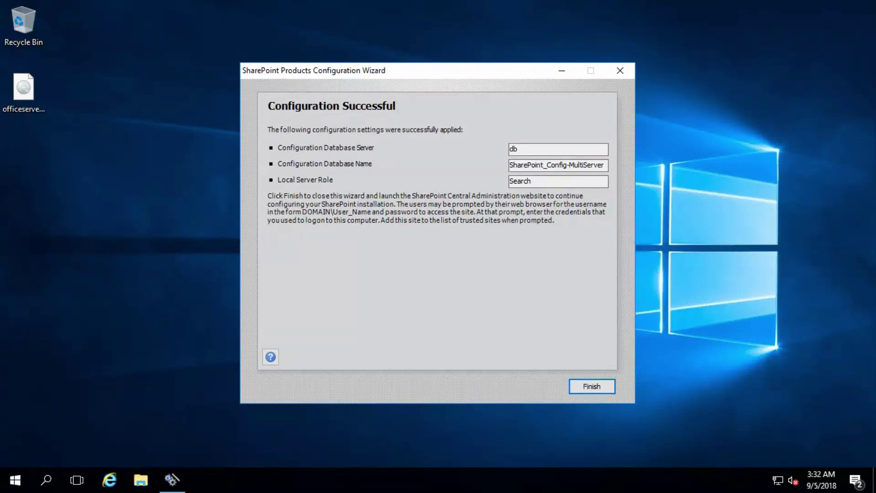
Step: Finish the successful Search-role configuration and return from that remote session to the sp19 session
{"action": "left_click", "coordinate": [537, 184]}
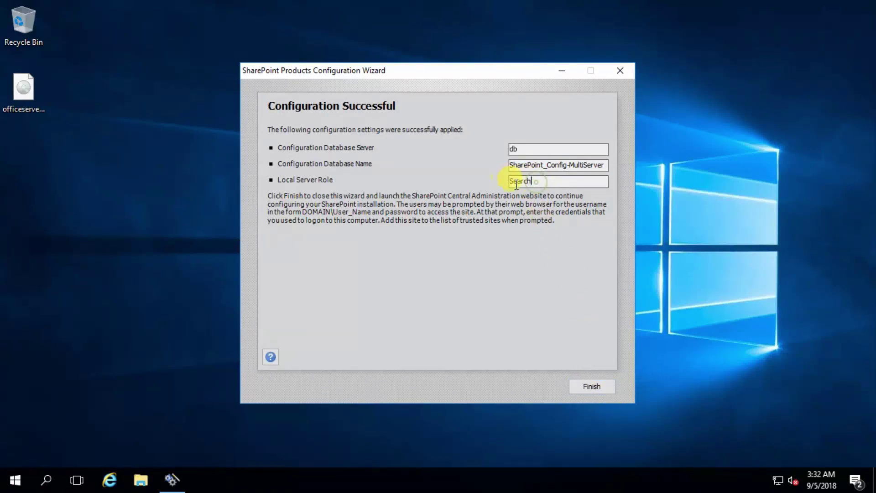
{"action": "left_click", "coordinate": [588, 387]}
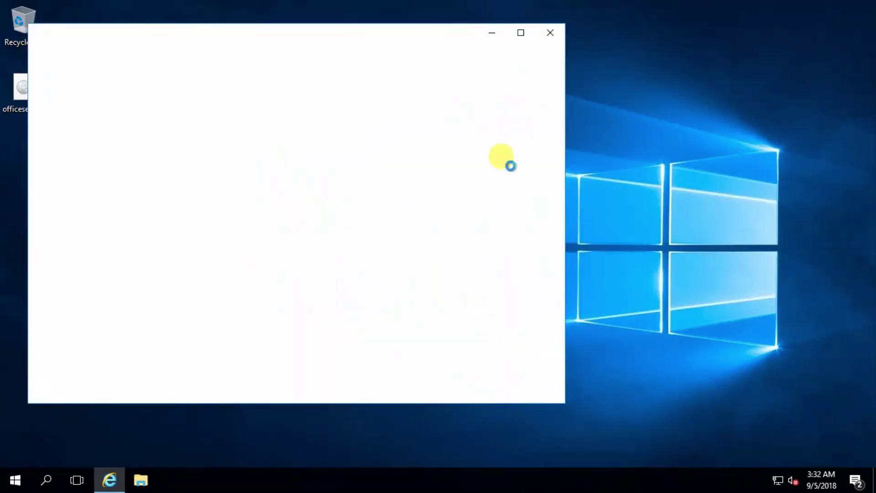
{"action": "left_click", "coordinate": [564, 4]}
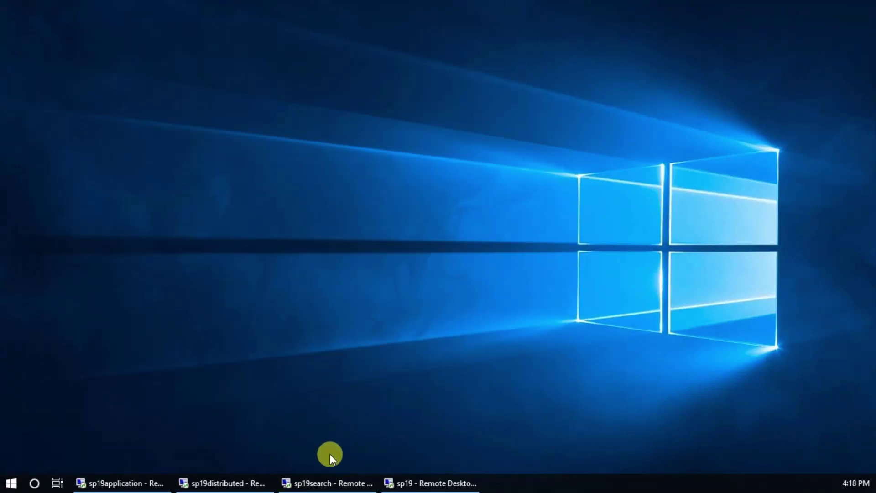
{"action": "left_click", "coordinate": [408, 477]}
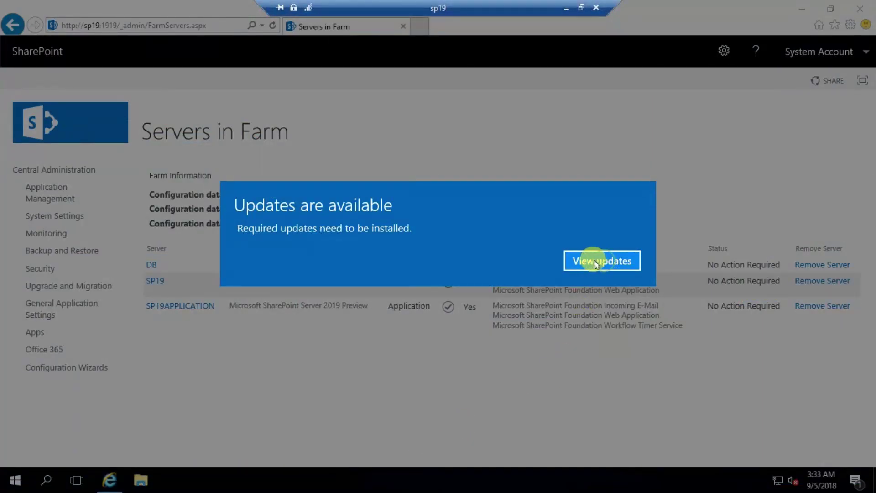
Step: Check the required pending updates, dismiss them, and reload the Servers in Farm page
{"action": "left_click", "coordinate": [603, 261]}
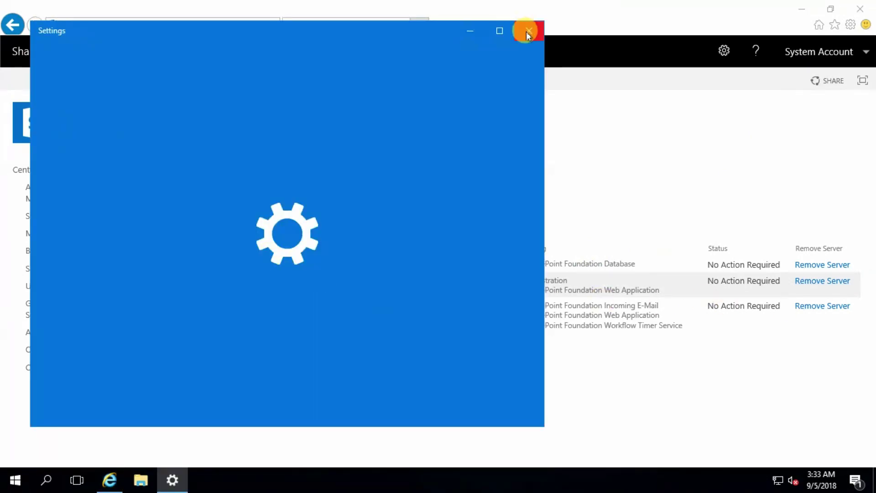
{"action": "left_click", "coordinate": [528, 30]}
{"action": "left_click", "coordinate": [274, 26]}
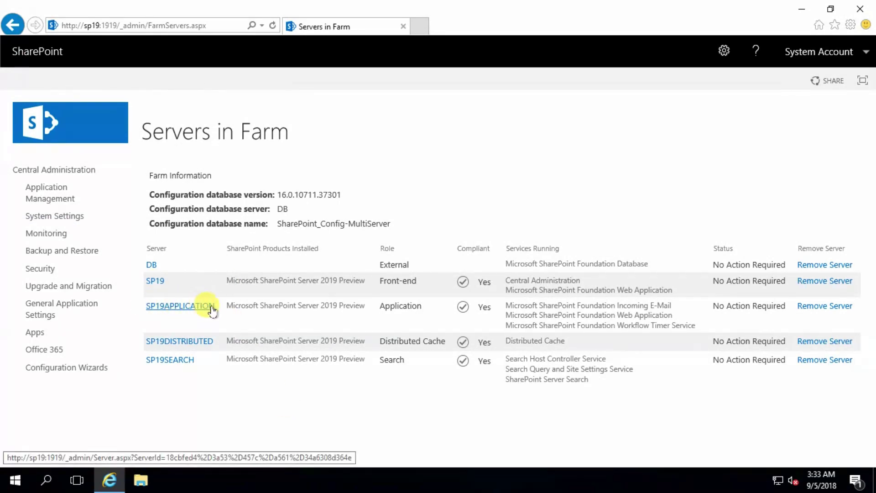
Step: Verify the listed roles, including the Application role and SP19DISTRIBUTED's Distributed Cache service
{"action": "left_click_drag", "start_coordinate": [379, 305], "coordinate": [397, 306]}
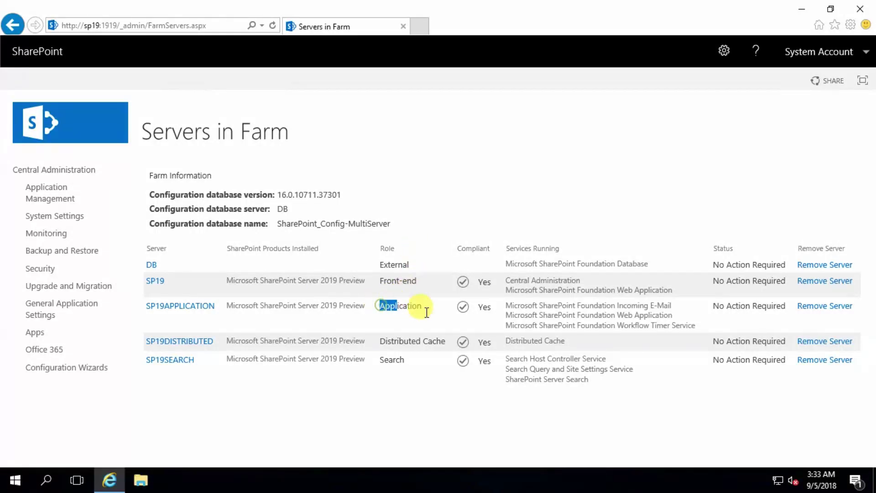
{"action": "left_click_drag", "start_coordinate": [611, 334], "coordinate": [577, 305]}
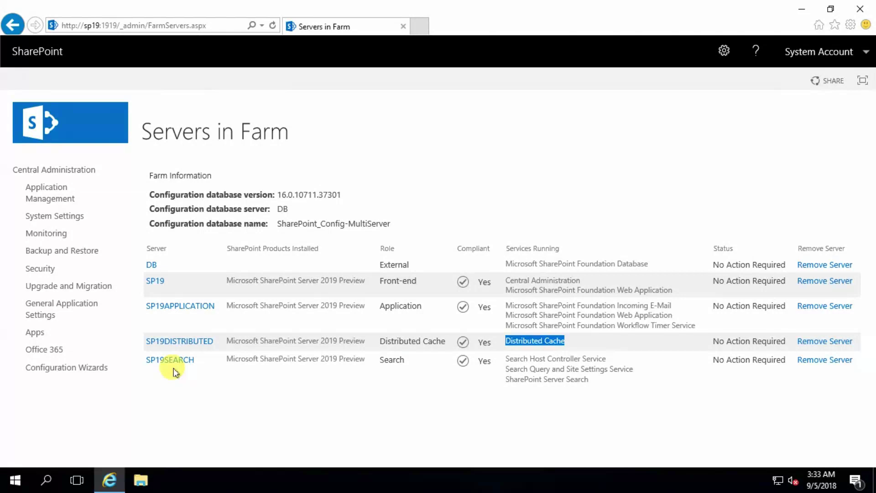
{"action": "left_click", "coordinate": [650, 386]}
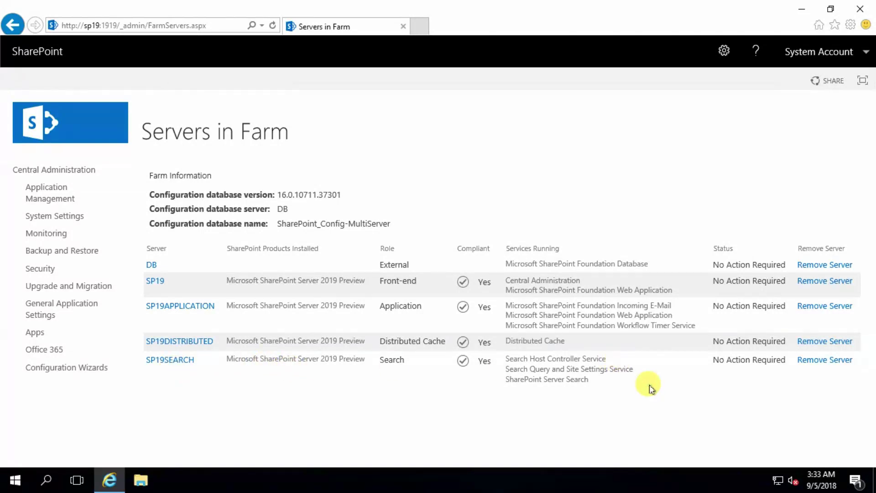